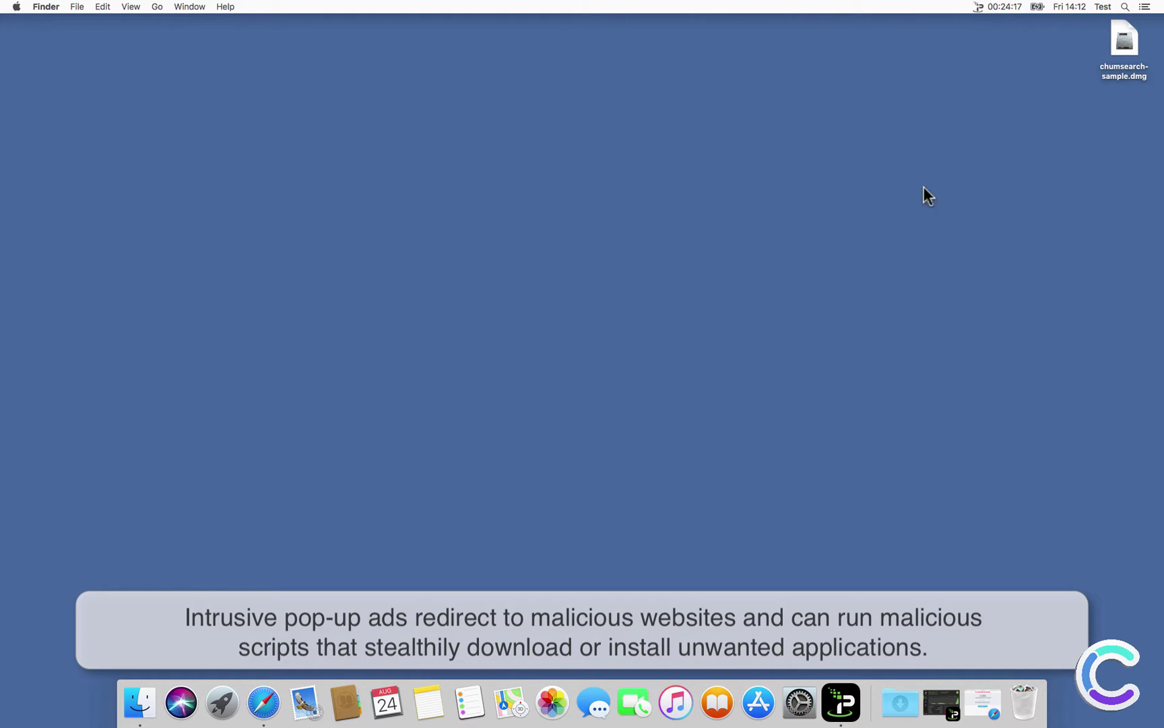
Mount the chumsearch-sample.dmg disk image from Finder
click(1136, 49)
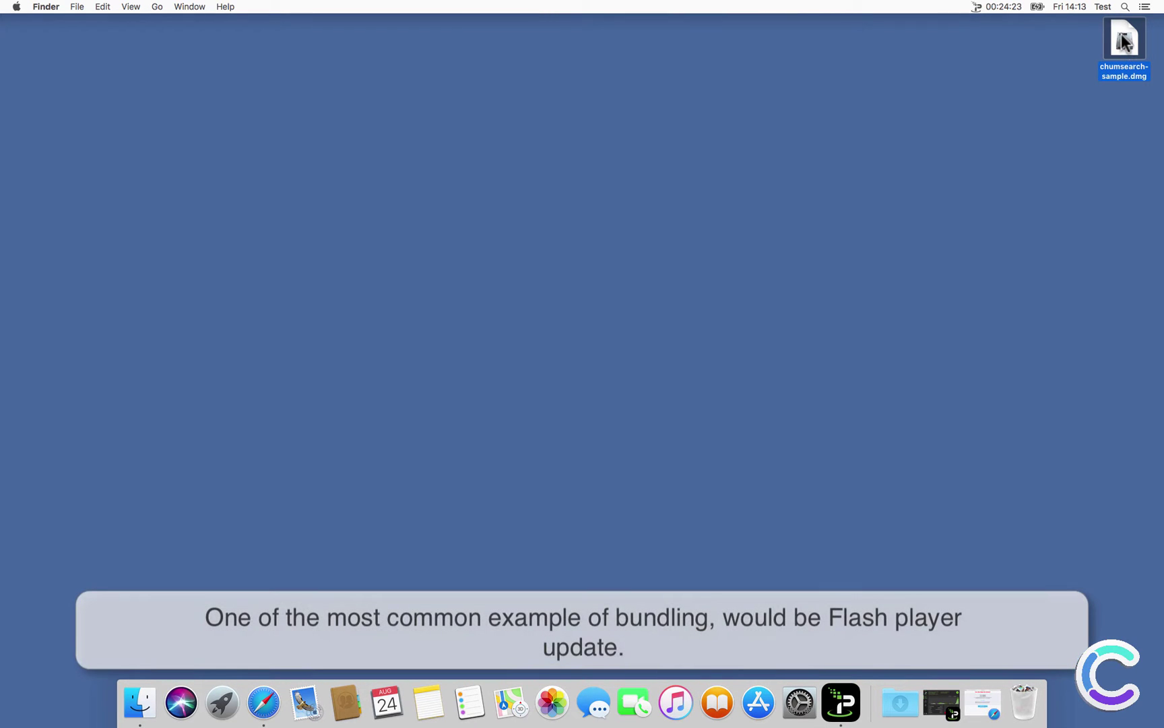
right_click(1124, 42)
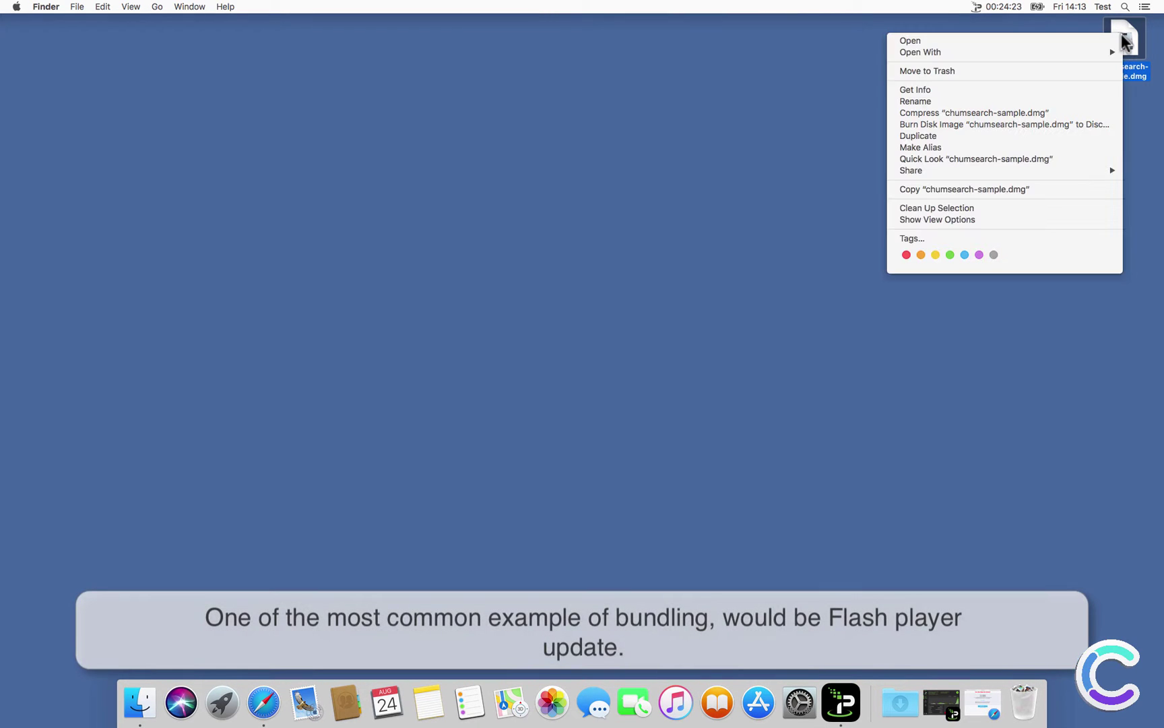
click(912, 42)
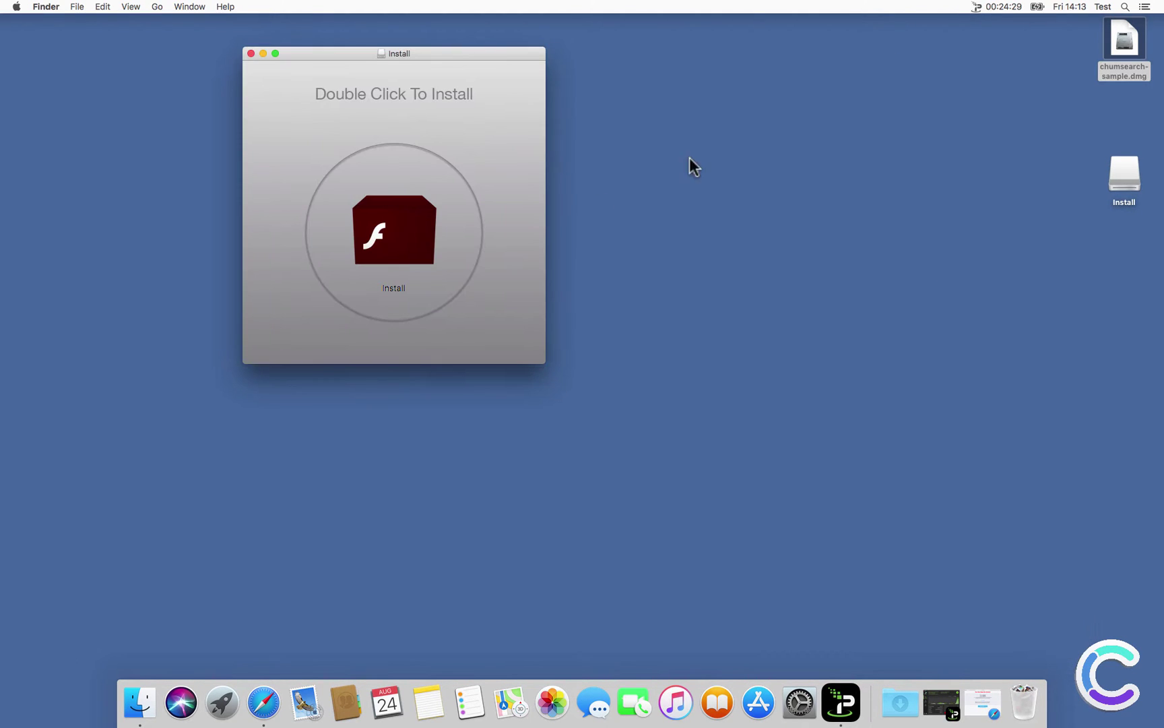
Run the Flash Install package, switch to Custom Installation, then quit the installer
click(393, 245)
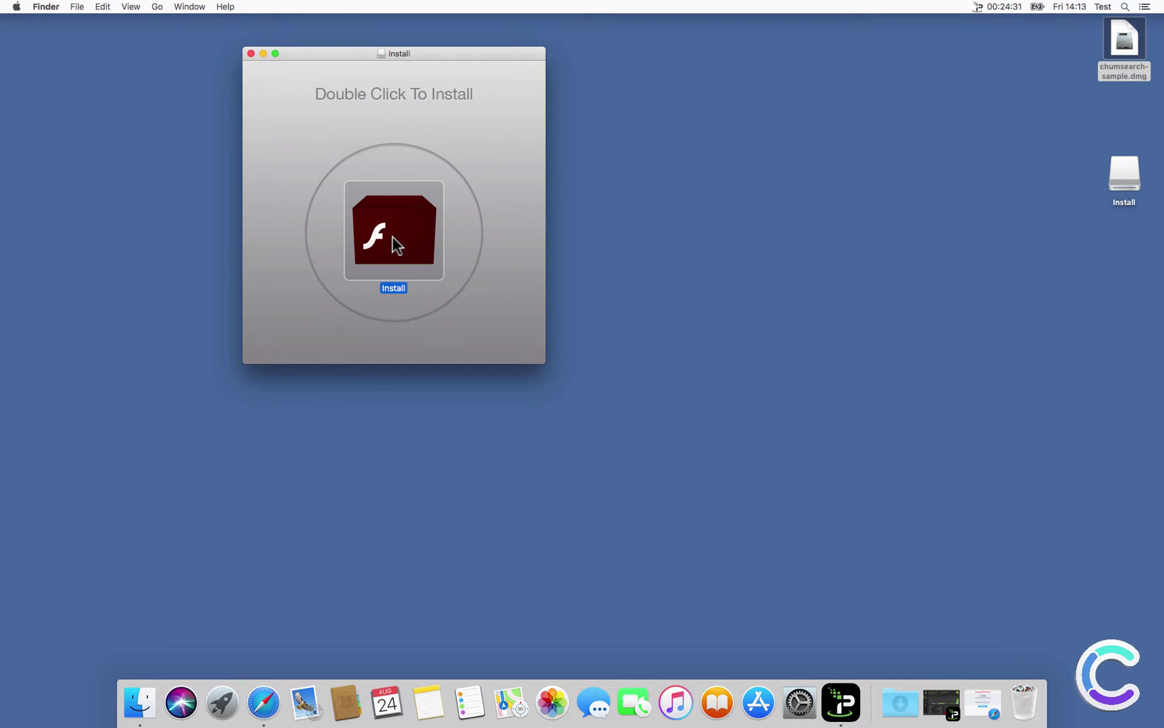
double_click(396, 244)
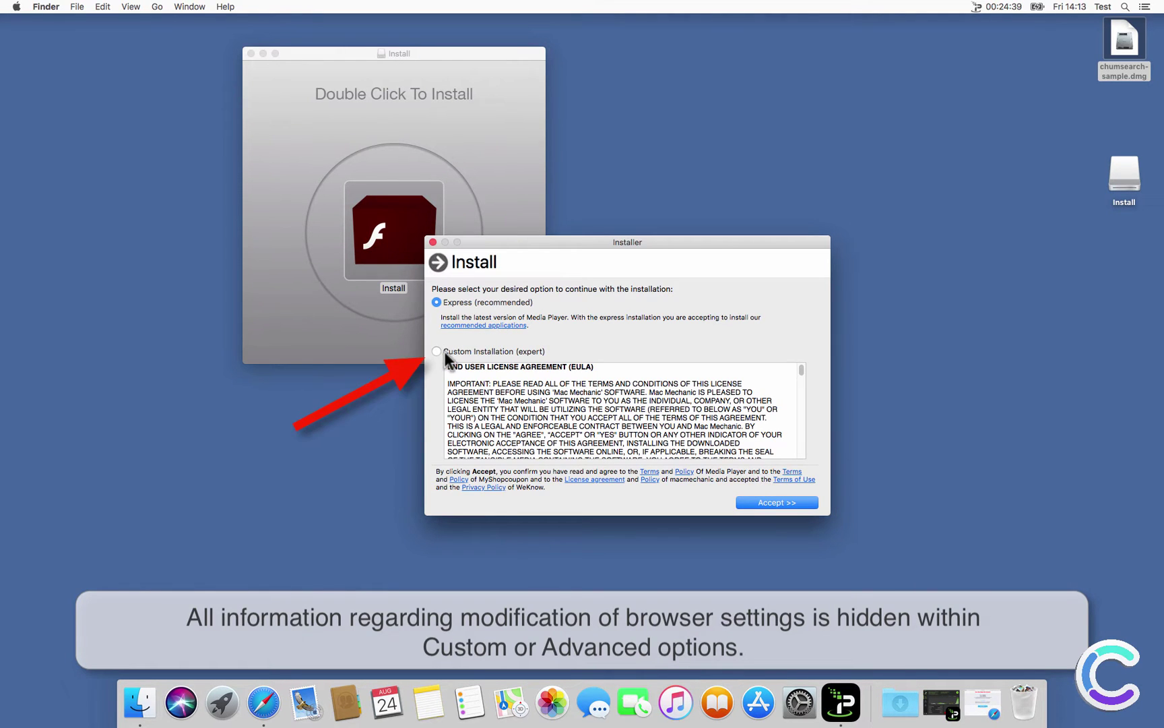
click(439, 351)
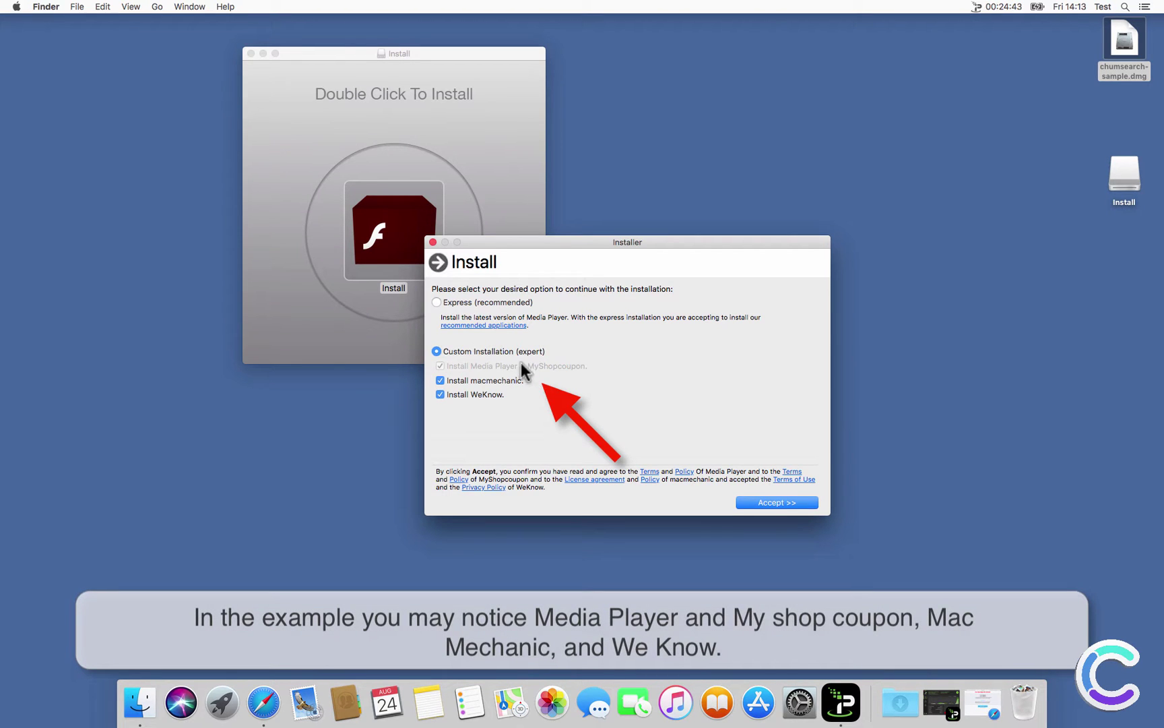
click(432, 241)
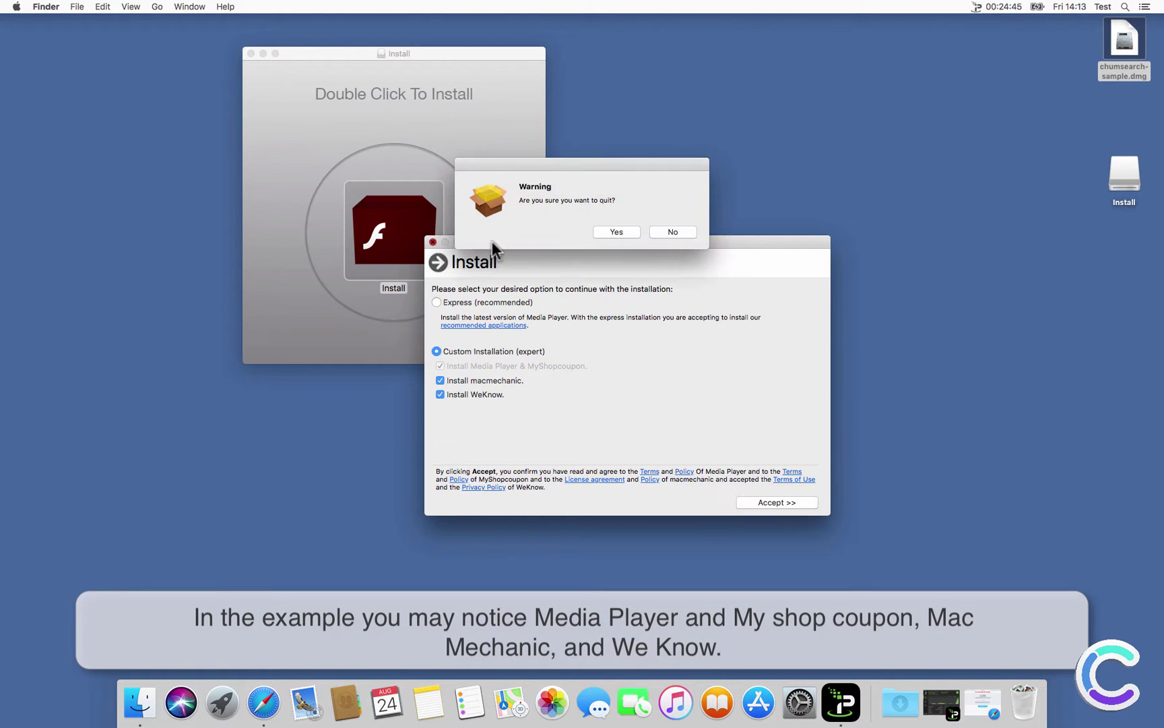
click(616, 231)
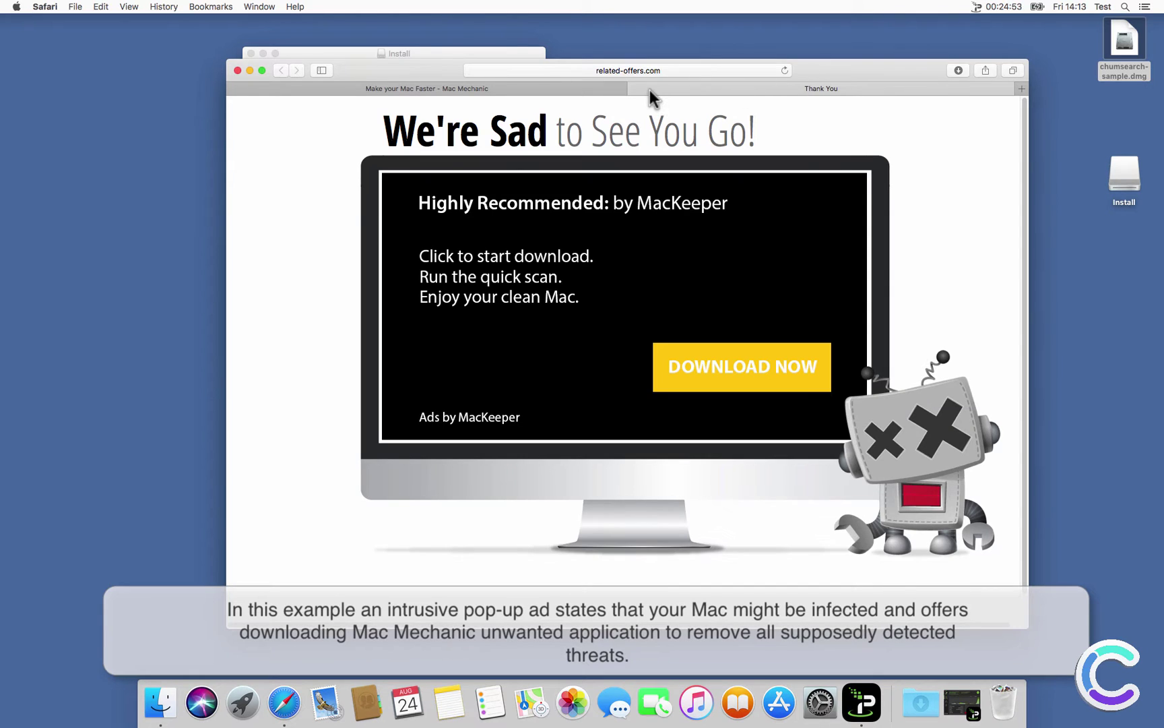
Close the Thank You tab, download MacMechanic.pkg, and select it in Safari's downloads list
click(636, 89)
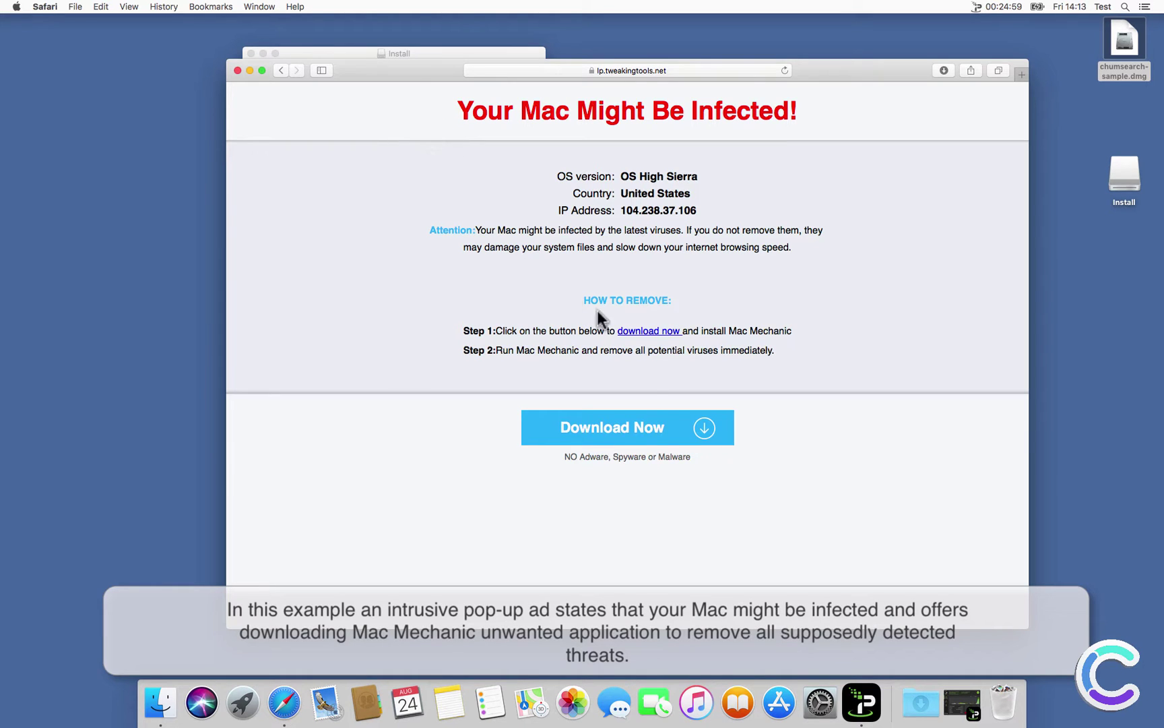
click(660, 427)
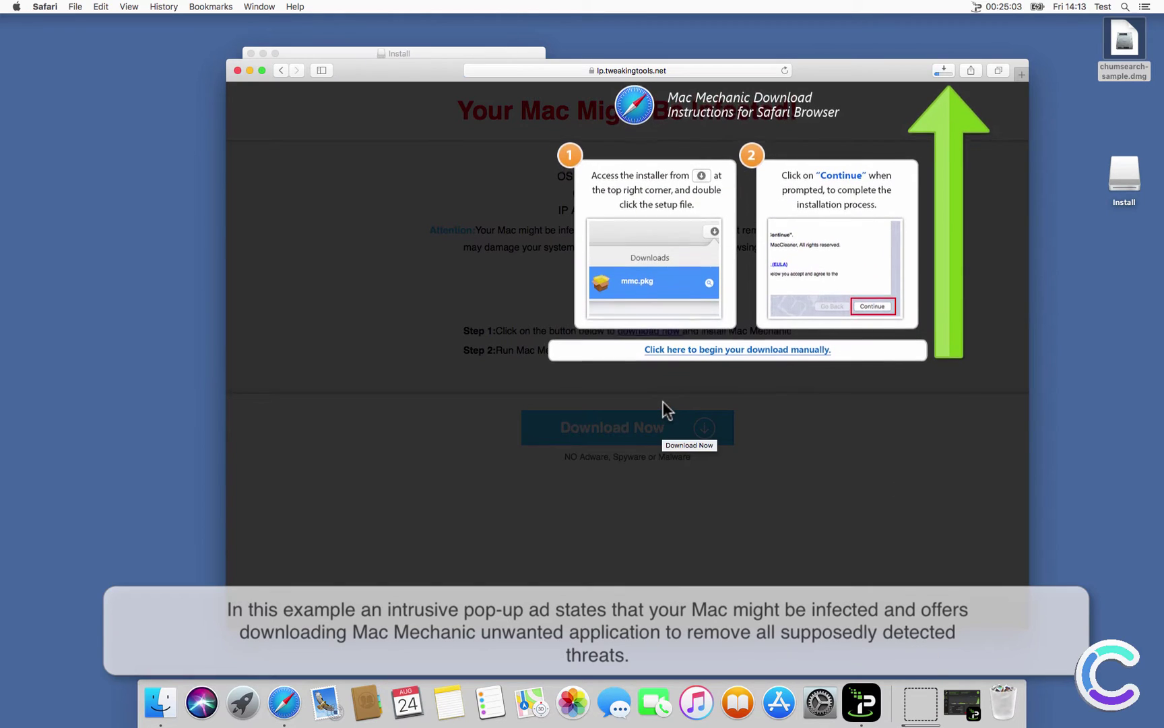
click(944, 70)
click(915, 125)
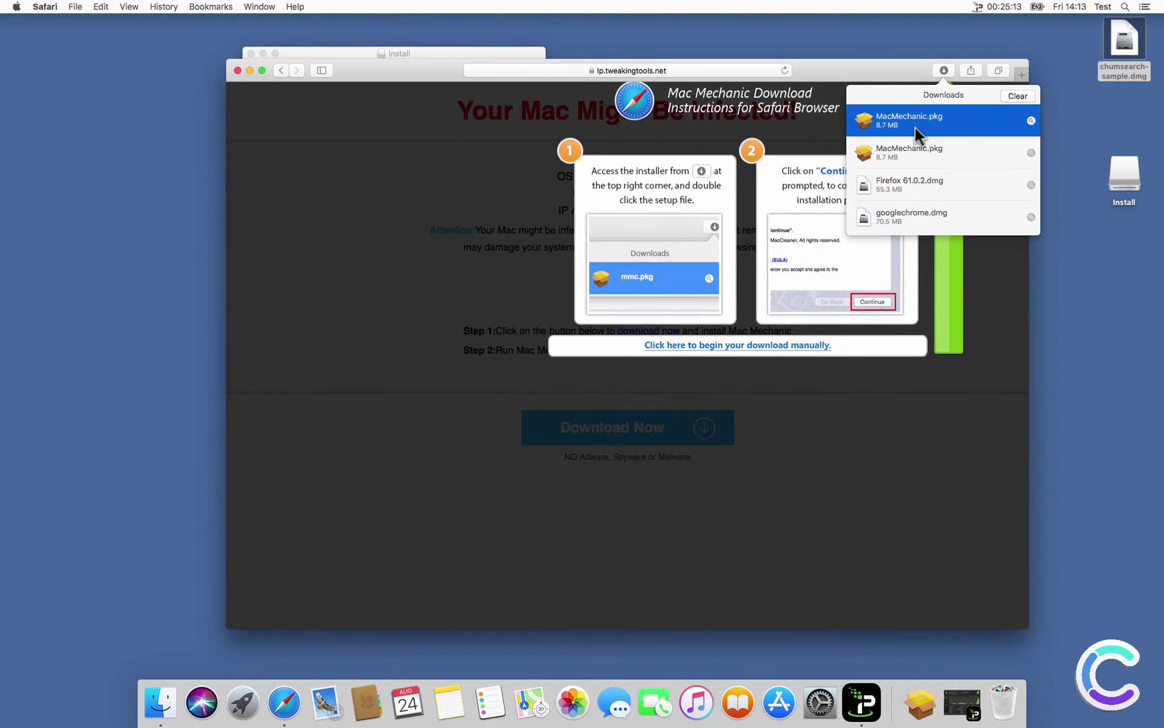
Open MacMechanic.pkg from Downloads and start its standard install on Macintosh HD
click(1031, 120)
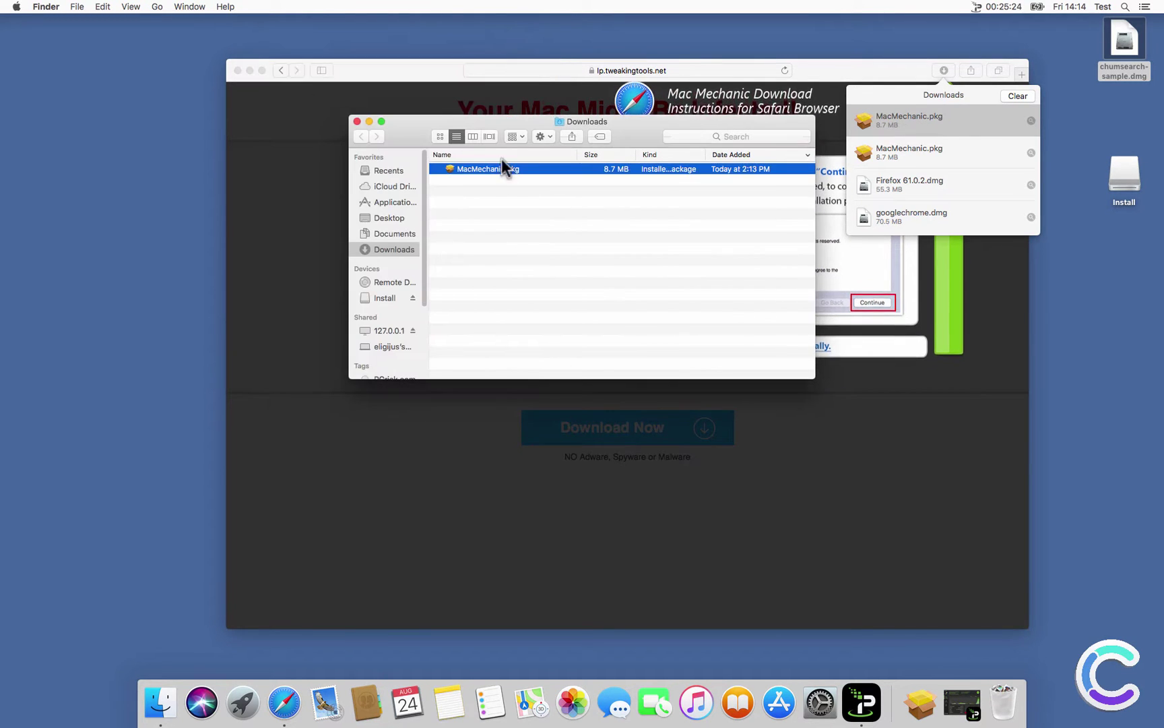
right_click(507, 169)
click(533, 176)
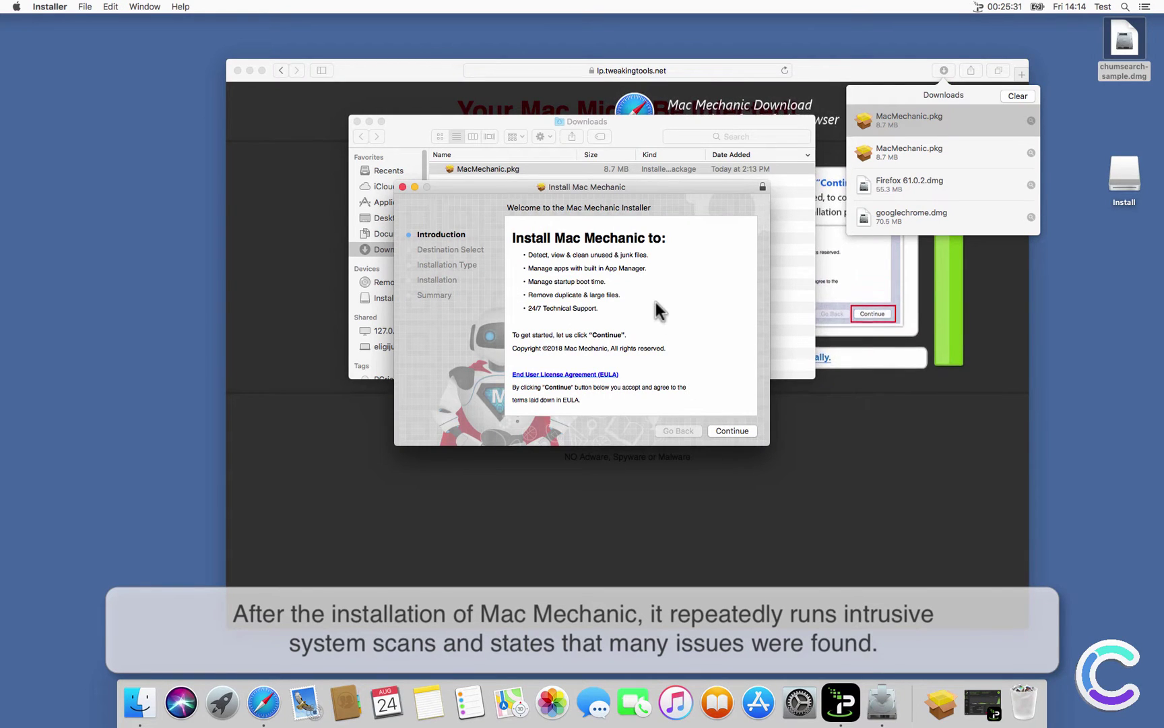
click(730, 430)
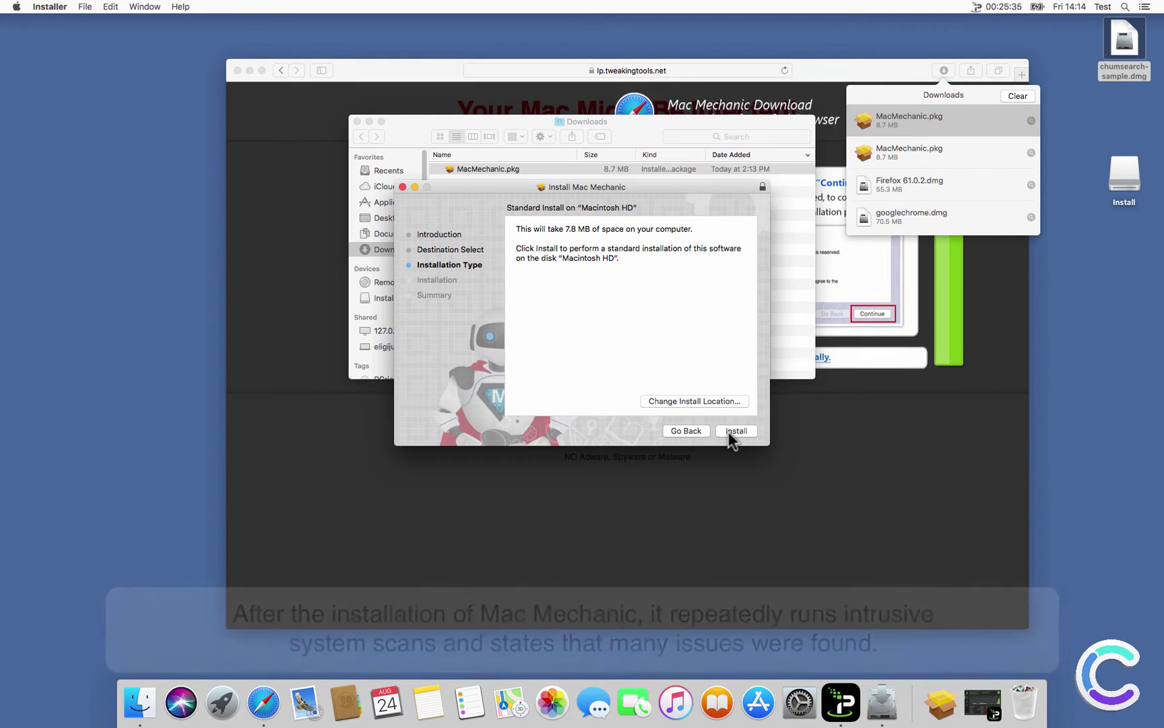
click(728, 431)
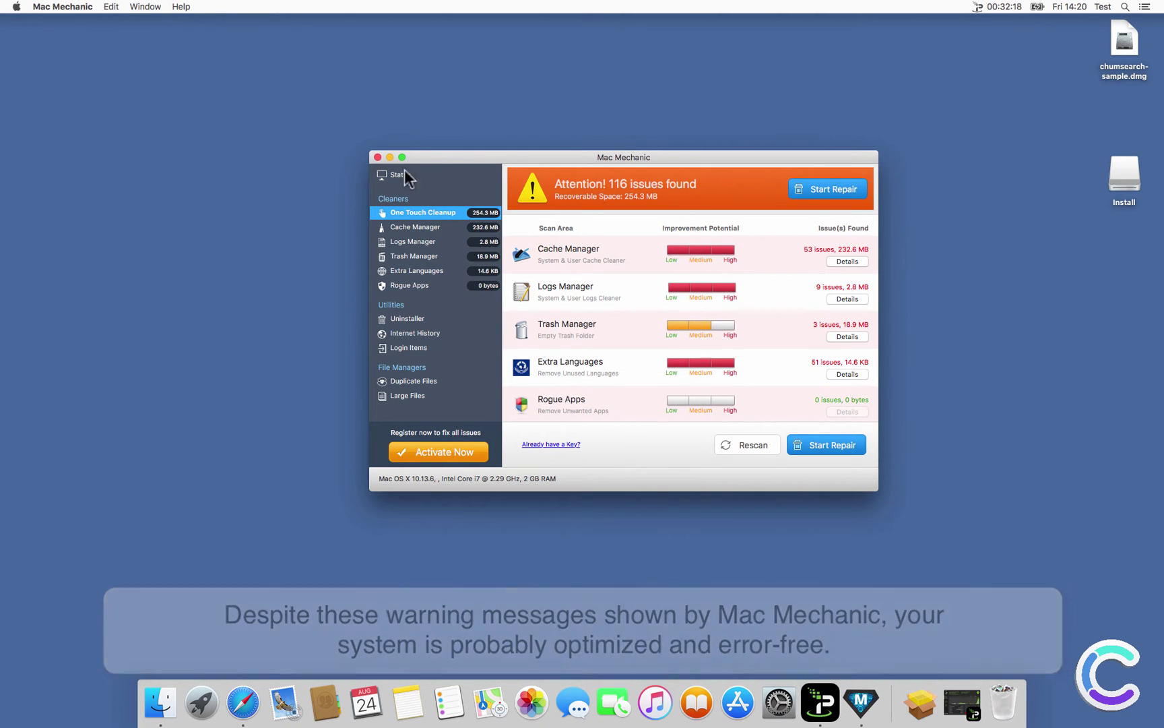
Close the Mac Mechanic window reporting 116 issues
click(378, 158)
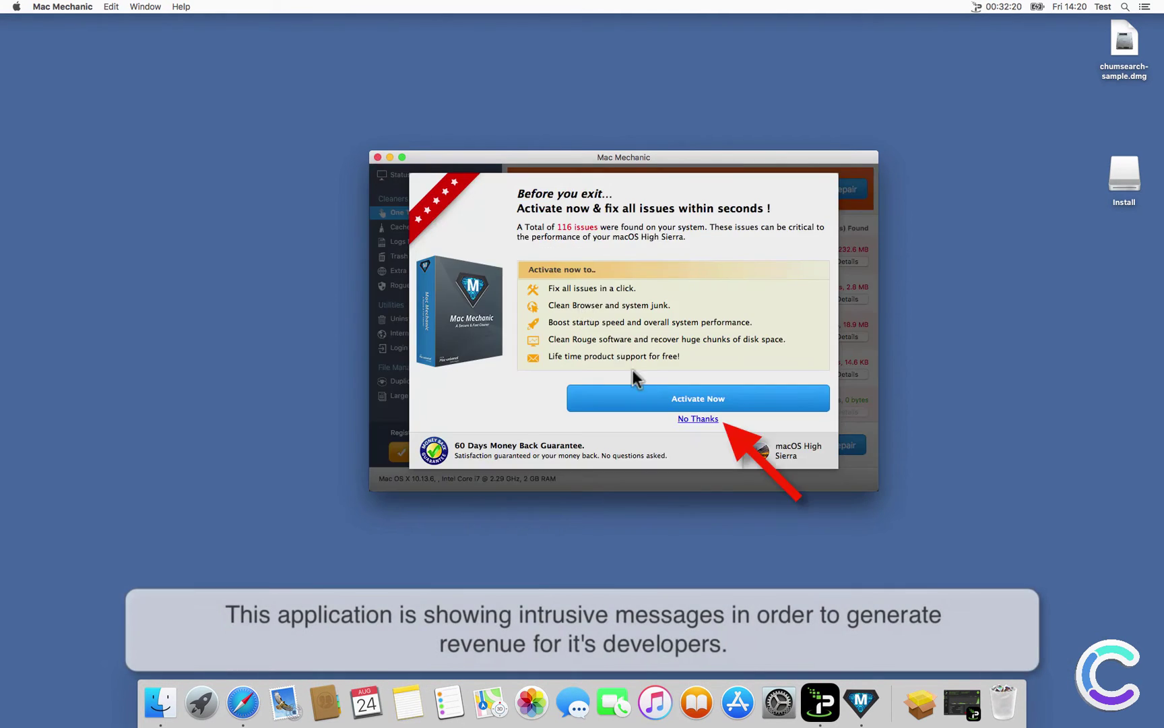
click(698, 419)
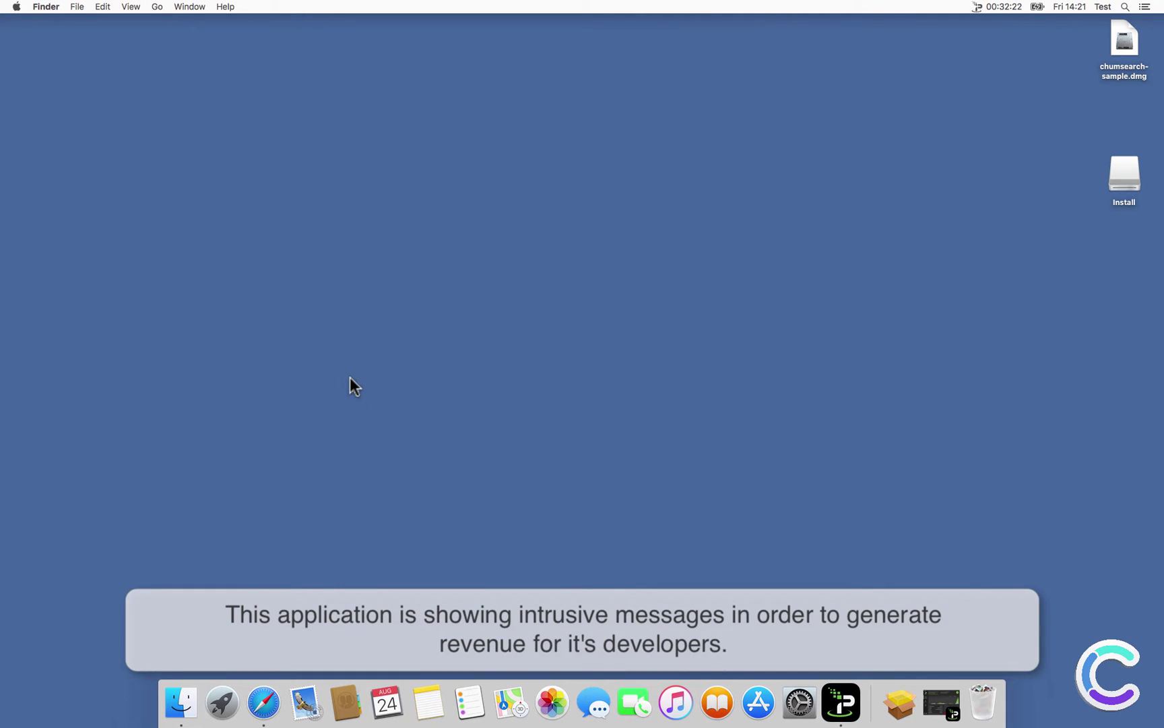
click(263, 703)
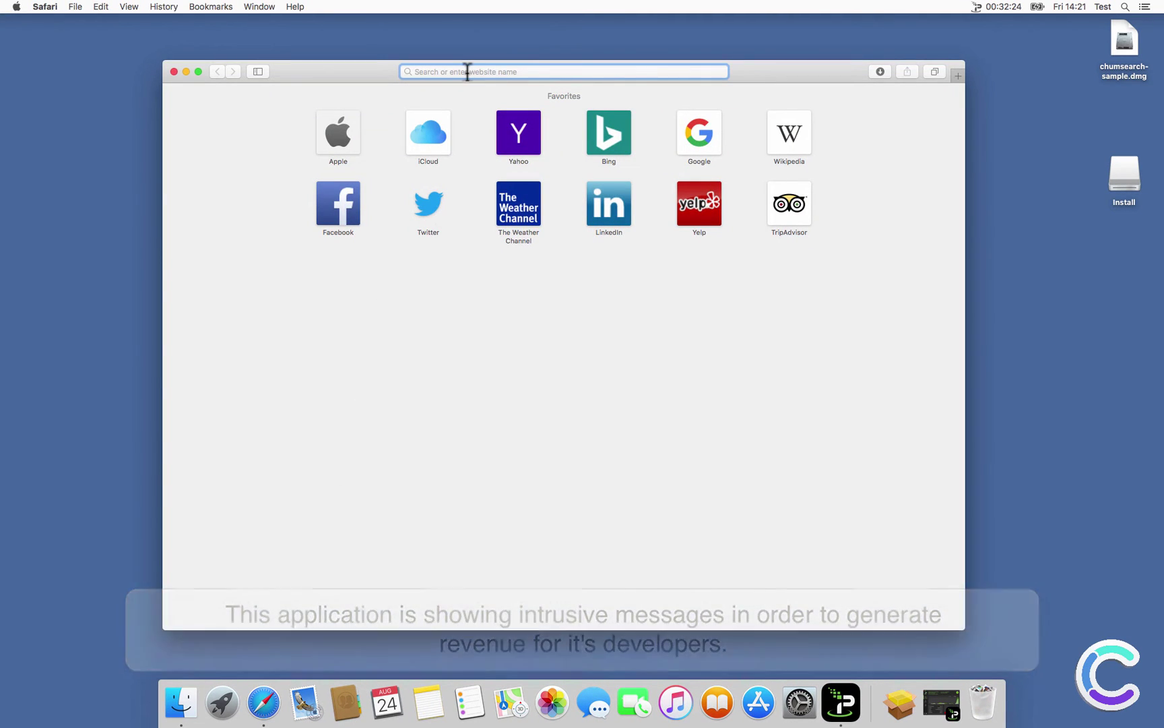
text(www.comboclean)
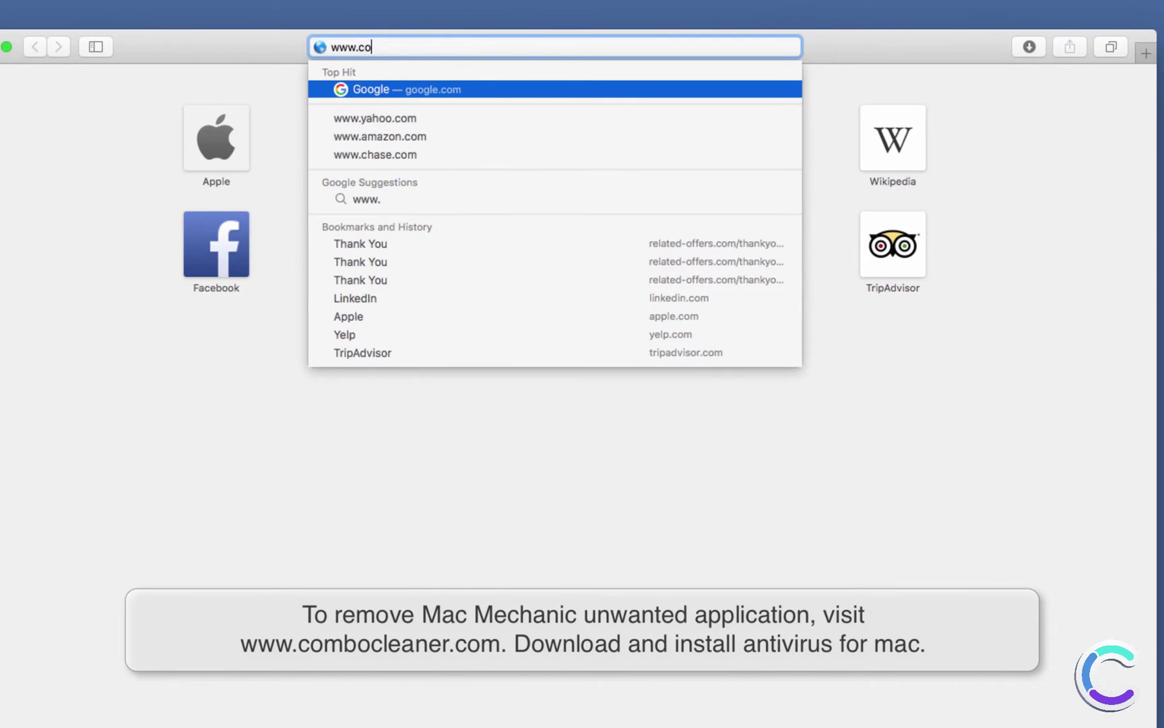
text(er.com)
key(Return)
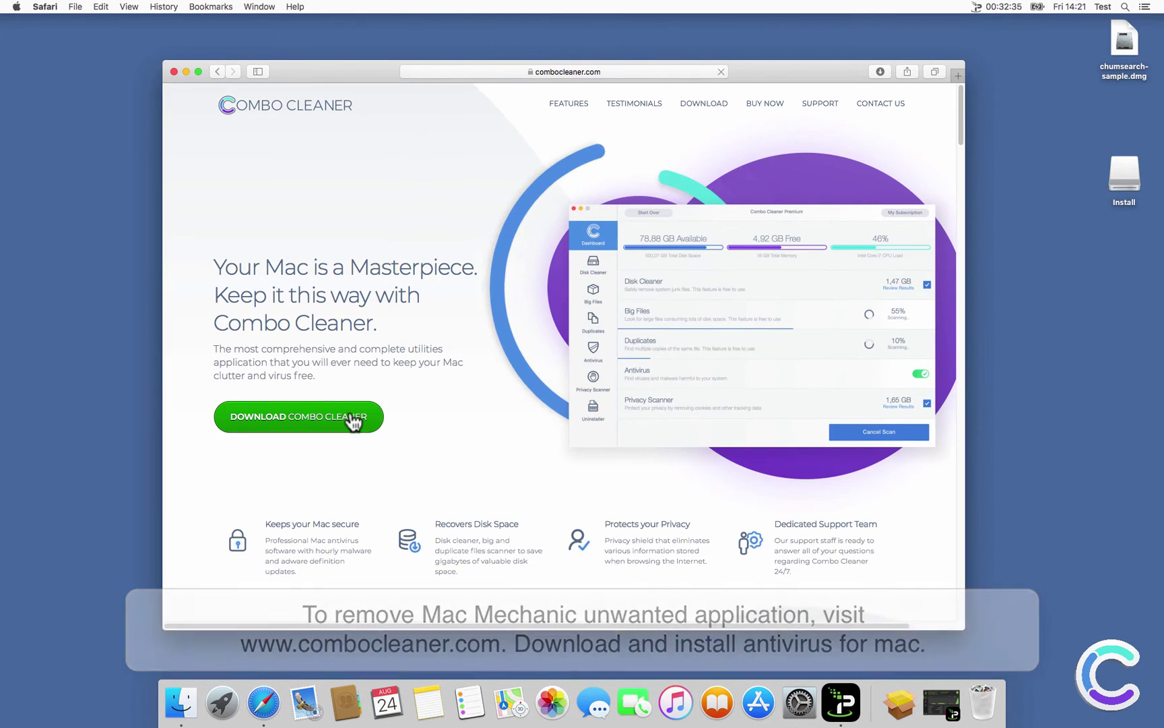
click(353, 419)
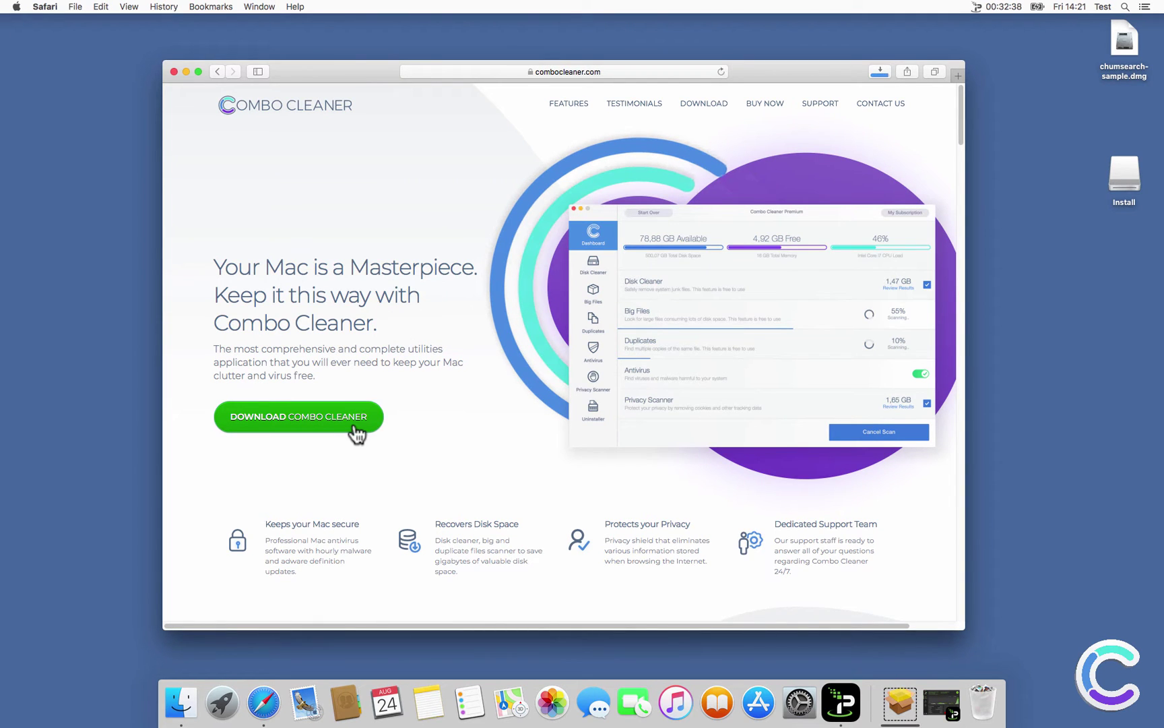
click(880, 72)
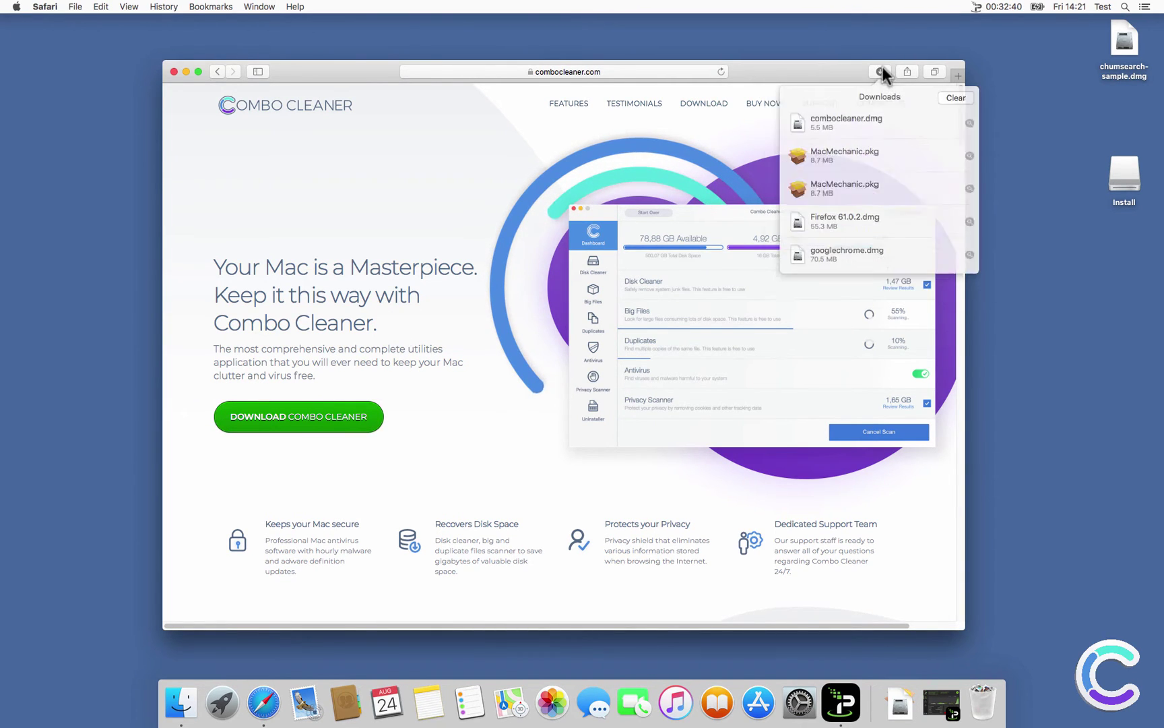
Mount combocleaner.dmg and copy Combo Cleaner into the Applications folder
click(968, 122)
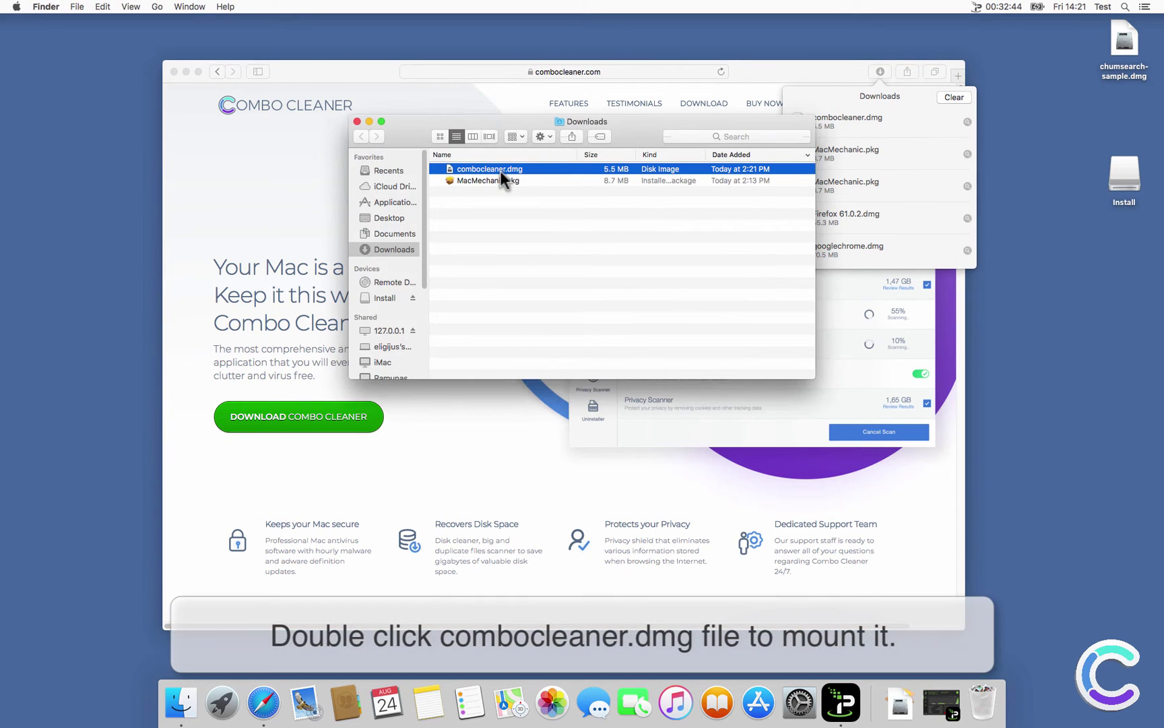
right_click(500, 168)
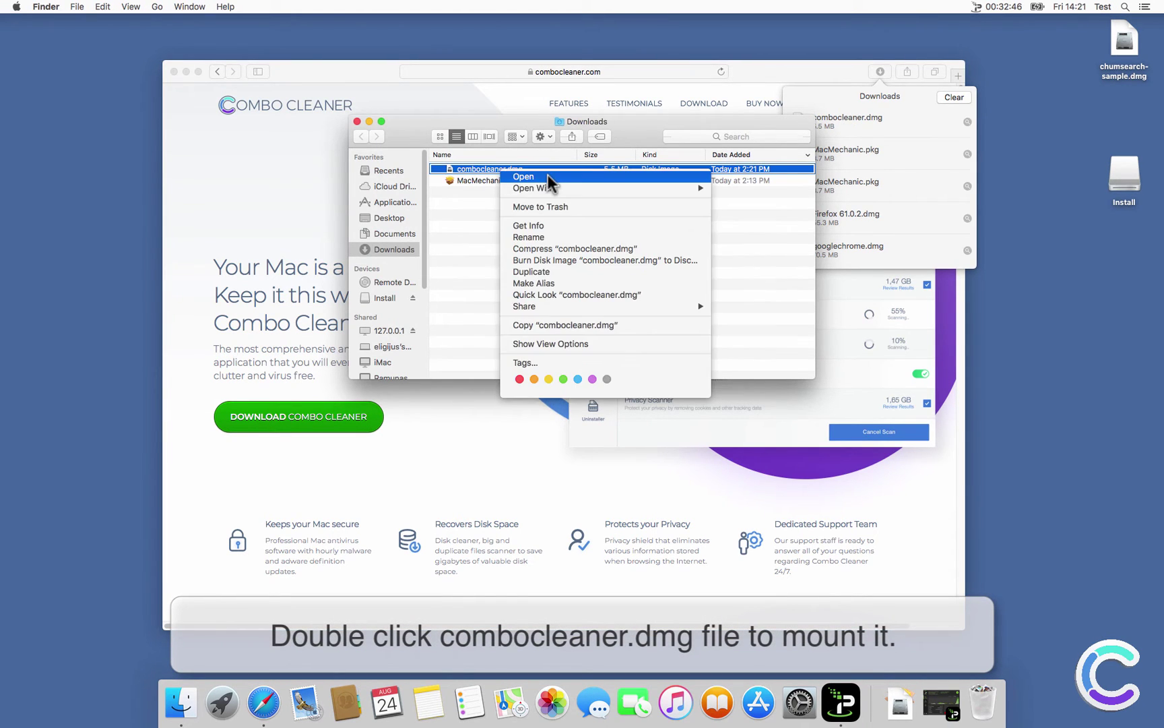
click(548, 175)
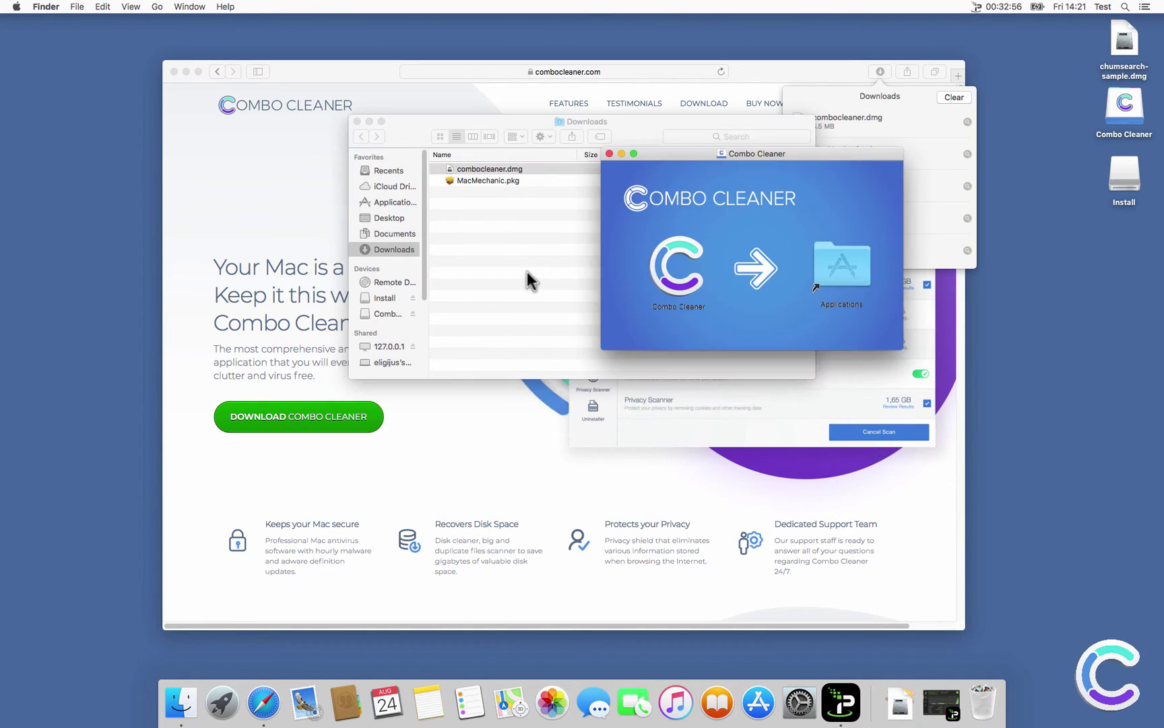
drag(659, 269, 844, 277)
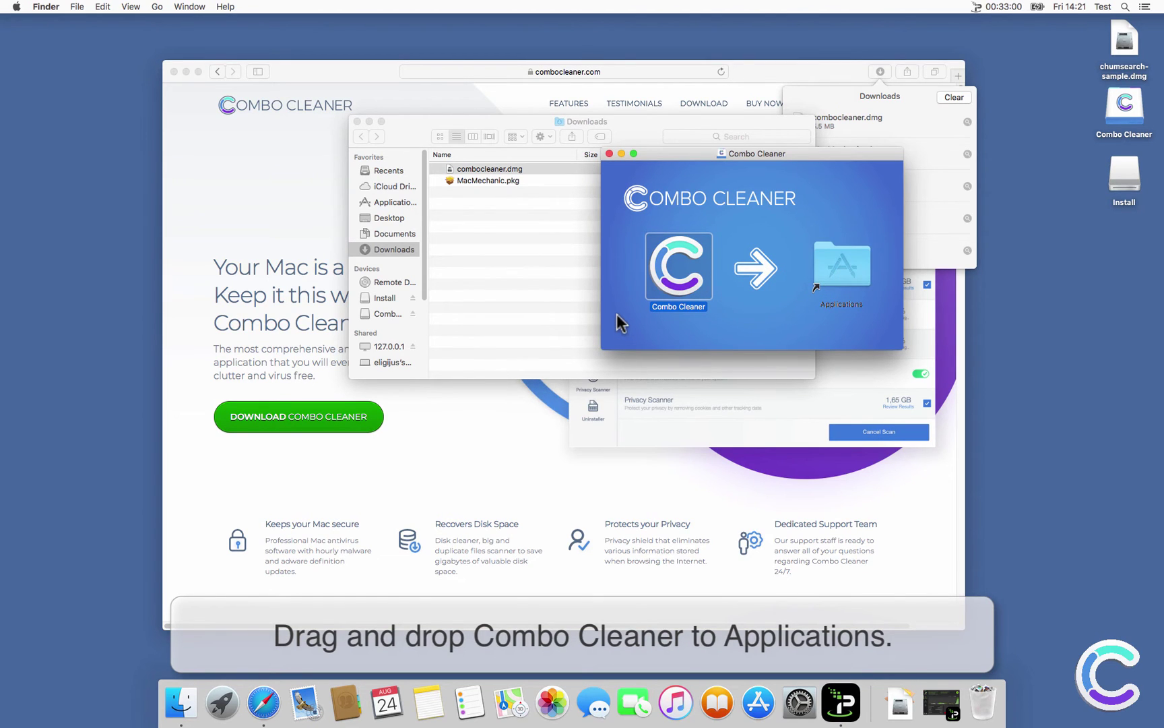
Close the disk-image, Downloads and Safari windows, then launch Combo Cleaner from Launchpad
click(609, 153)
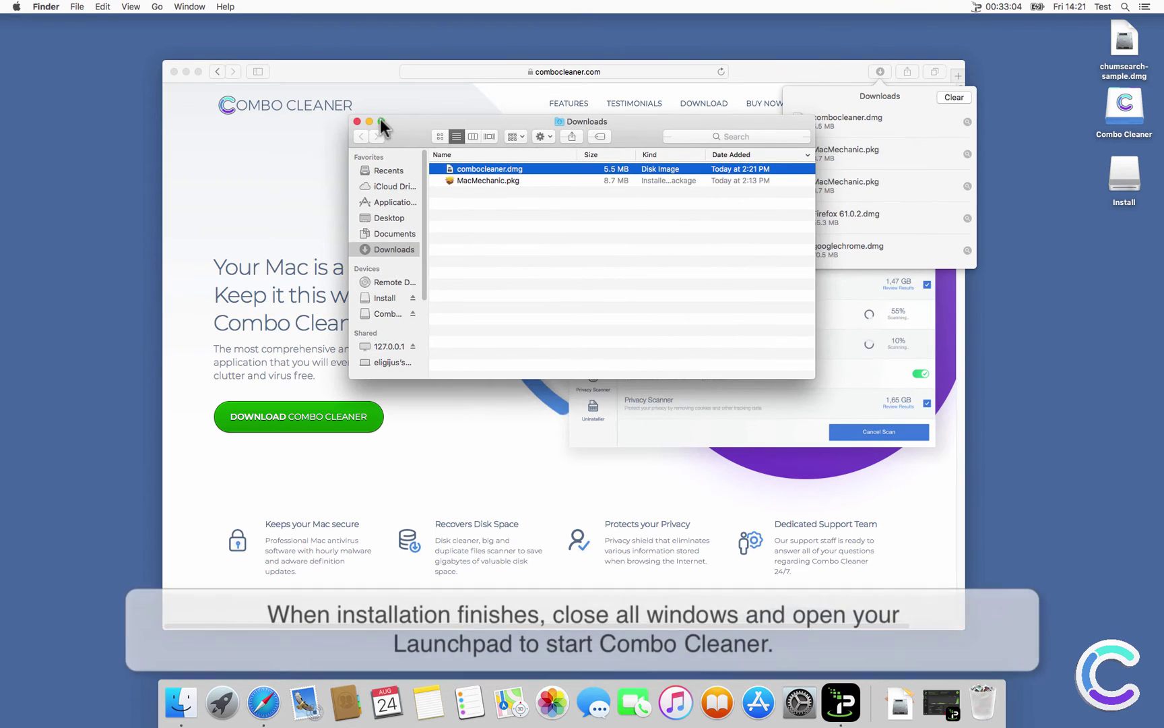
click(357, 121)
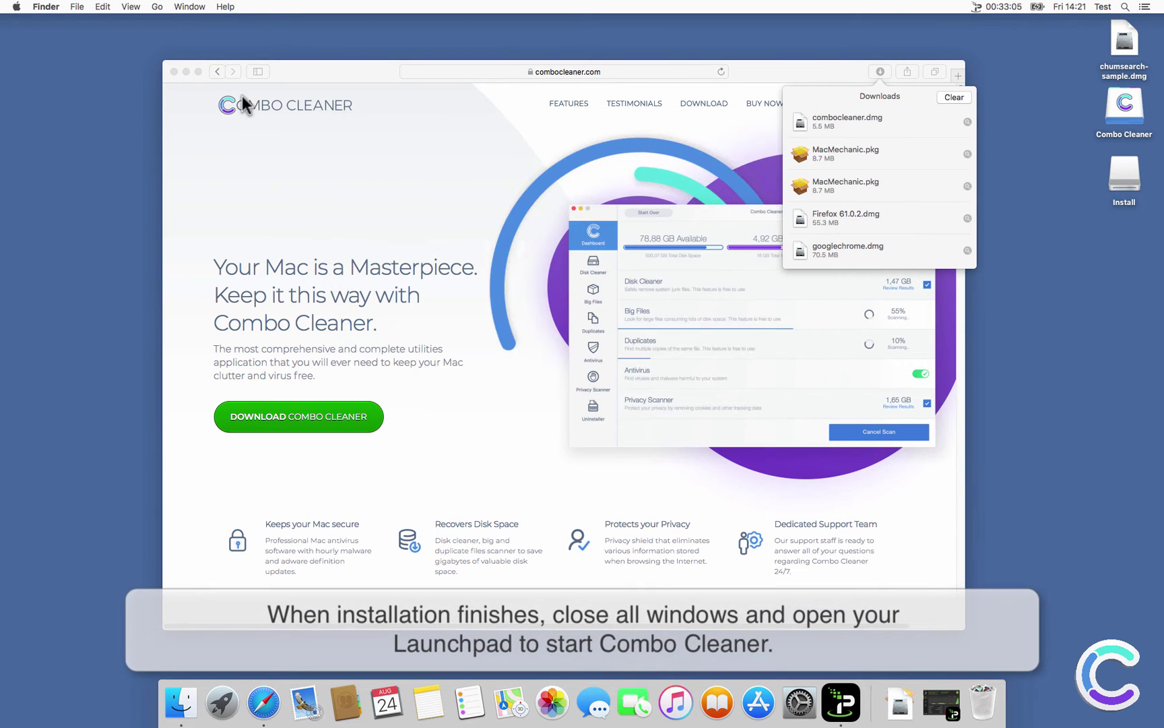
click(173, 71)
click(222, 702)
click(687, 450)
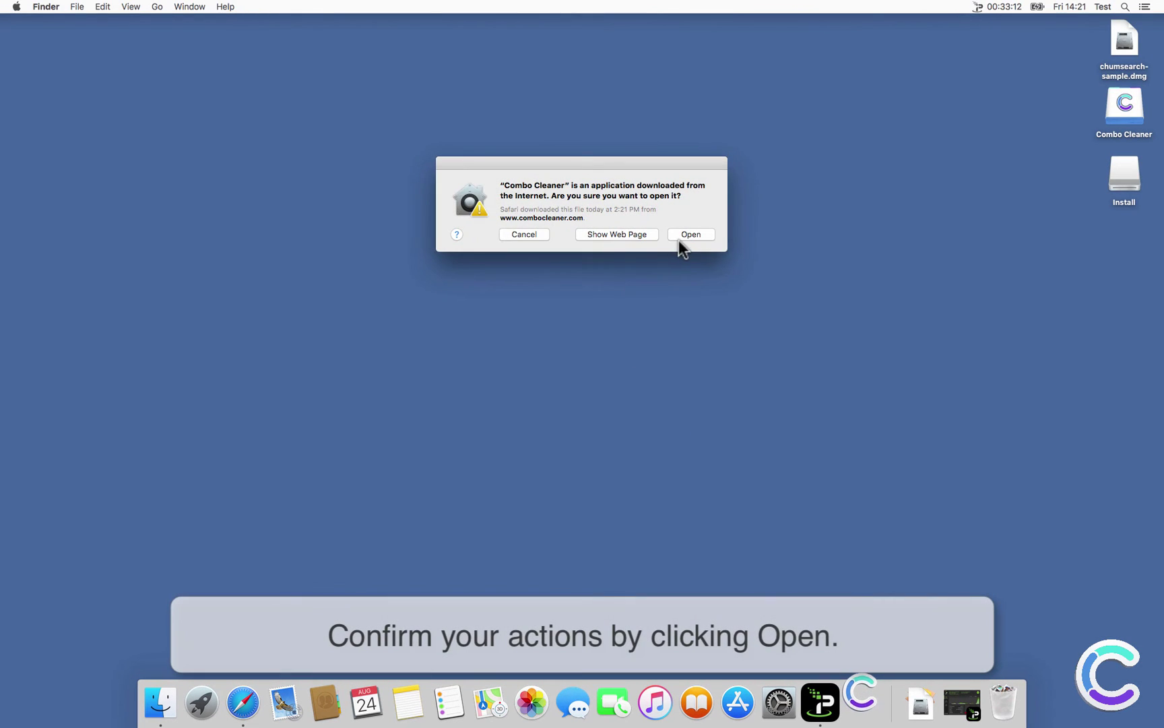
Allow Combo Cleaner to open and run a Full Scan from its Antivirus section
click(693, 236)
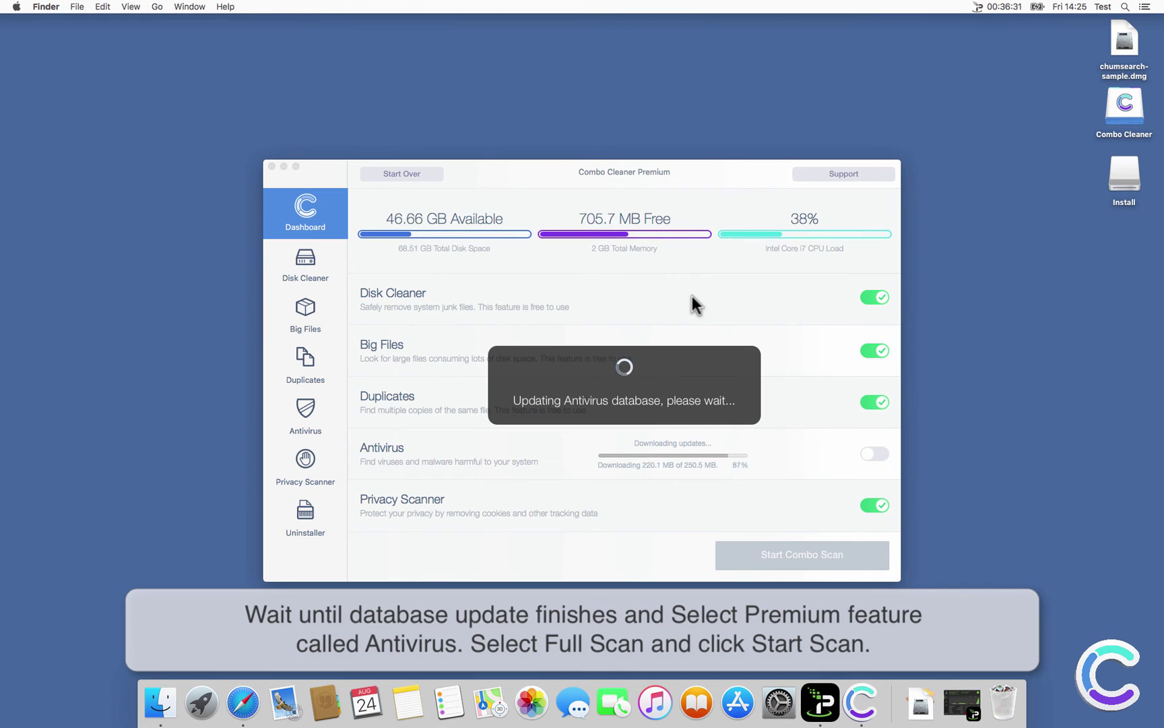
click(310, 423)
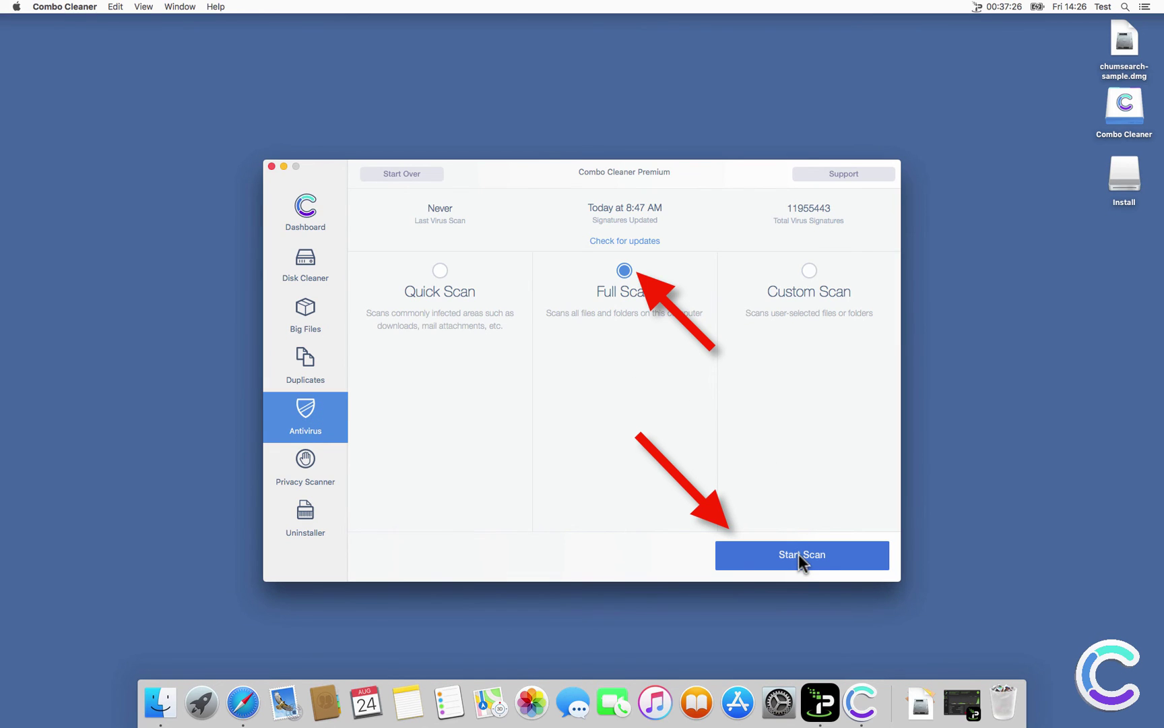
click(798, 554)
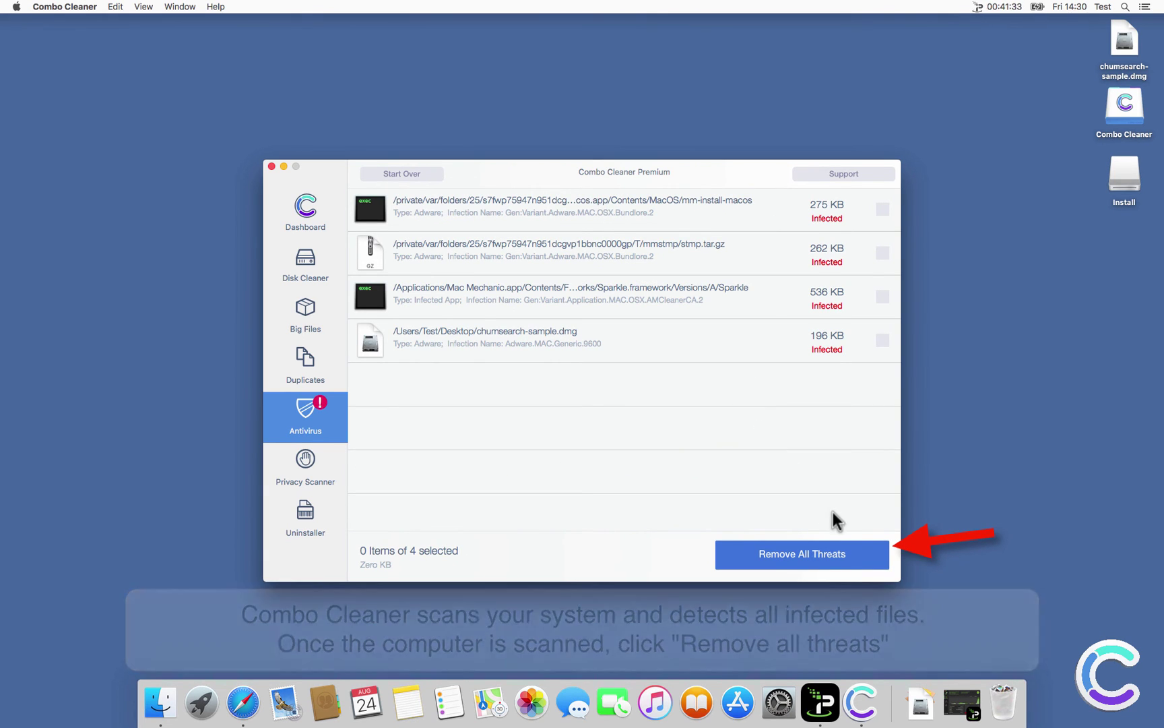
Remove all detected threats with administrator authentication, restart the Mac and log back in
click(830, 551)
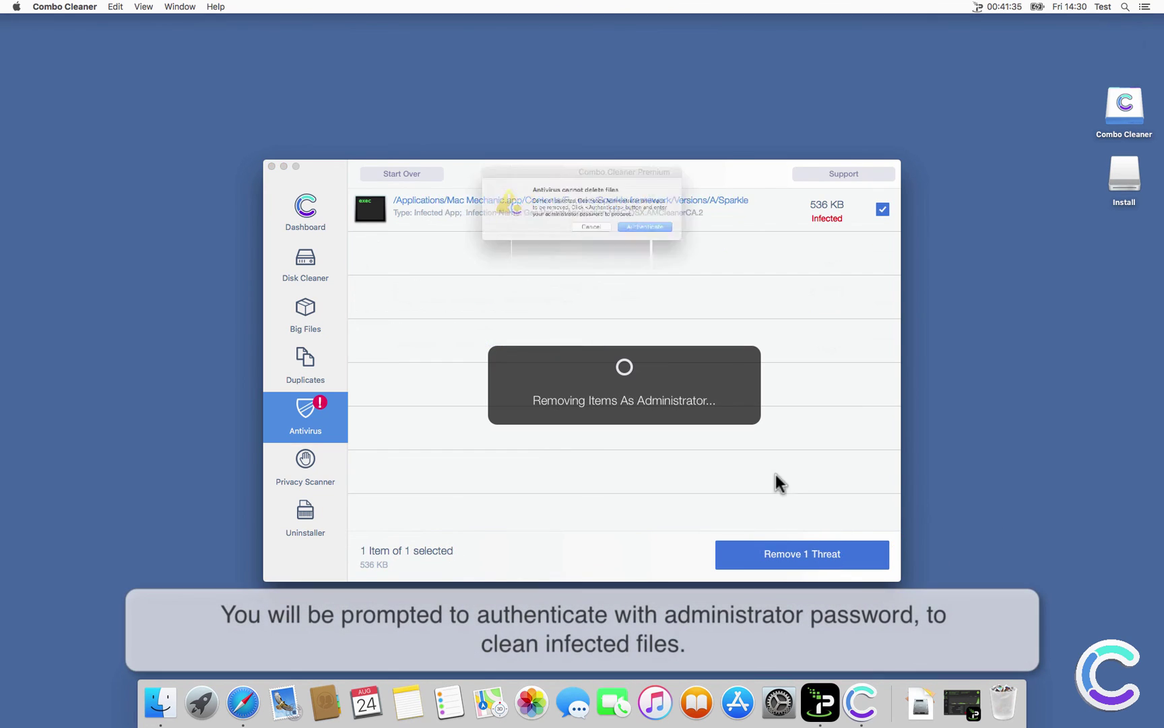
click(663, 233)
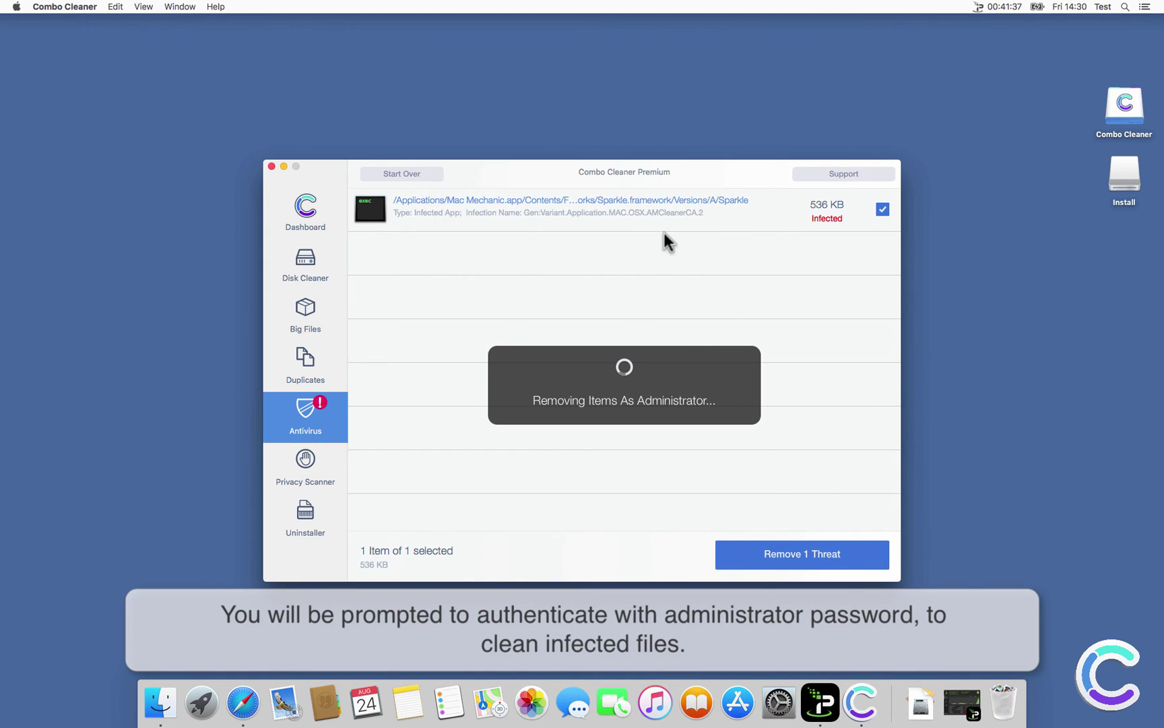
key(Return)
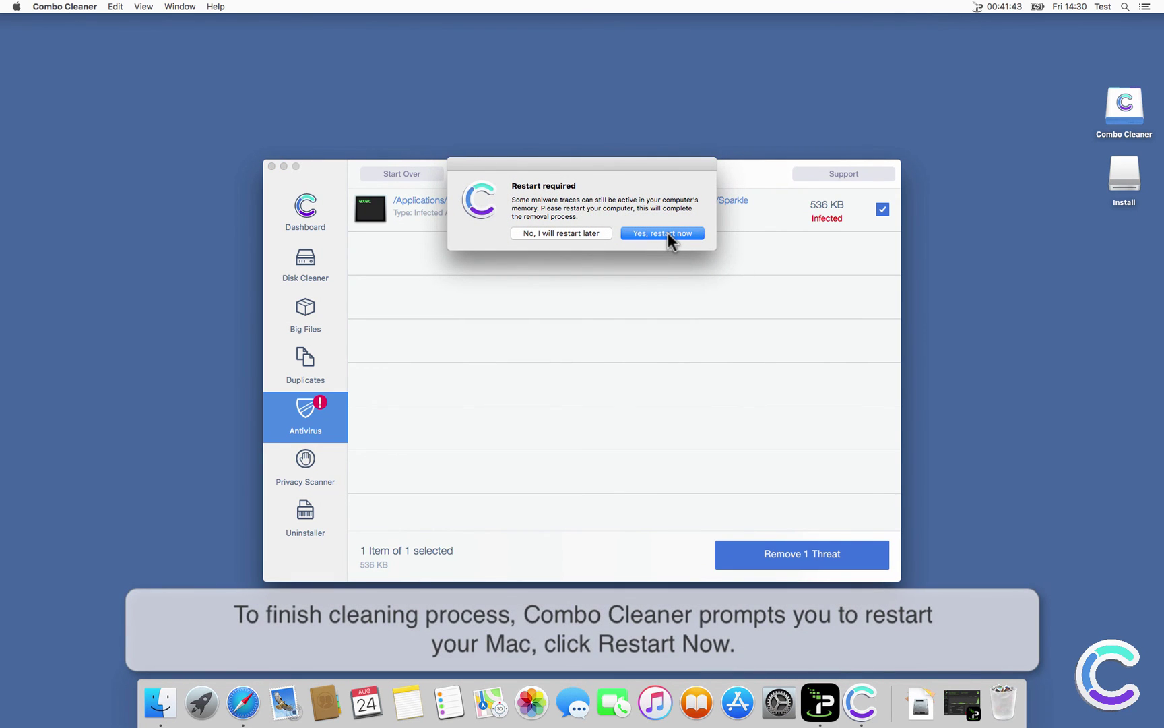
click(668, 234)
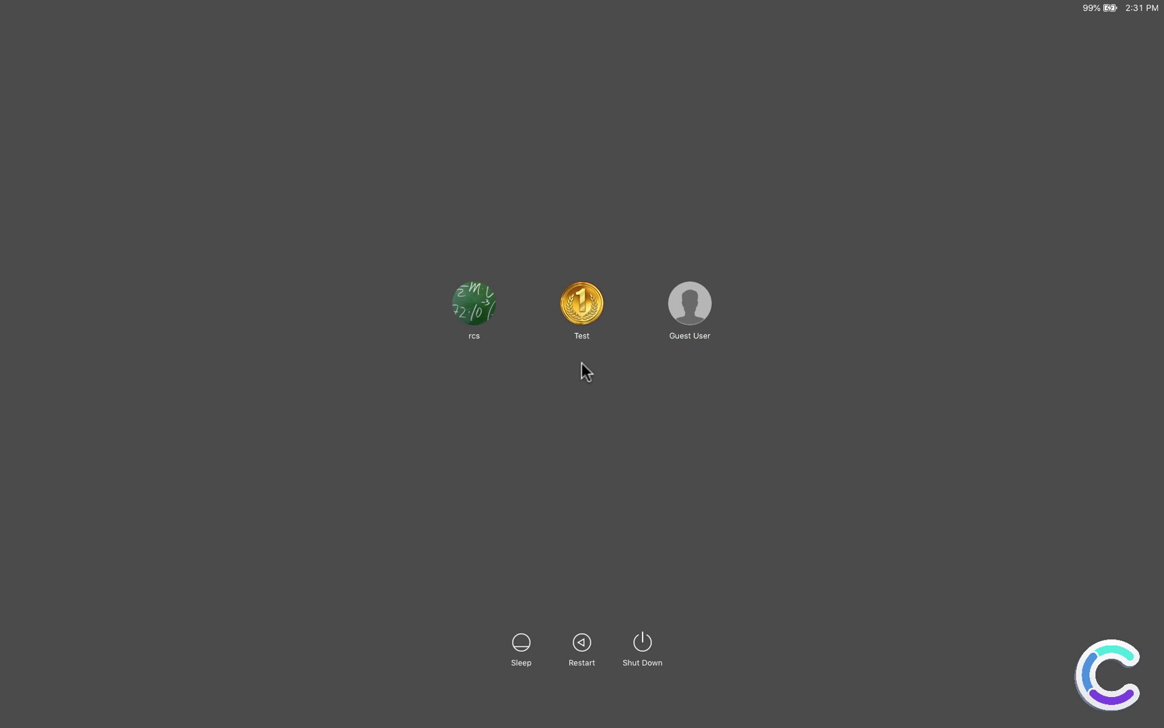
click(582, 301)
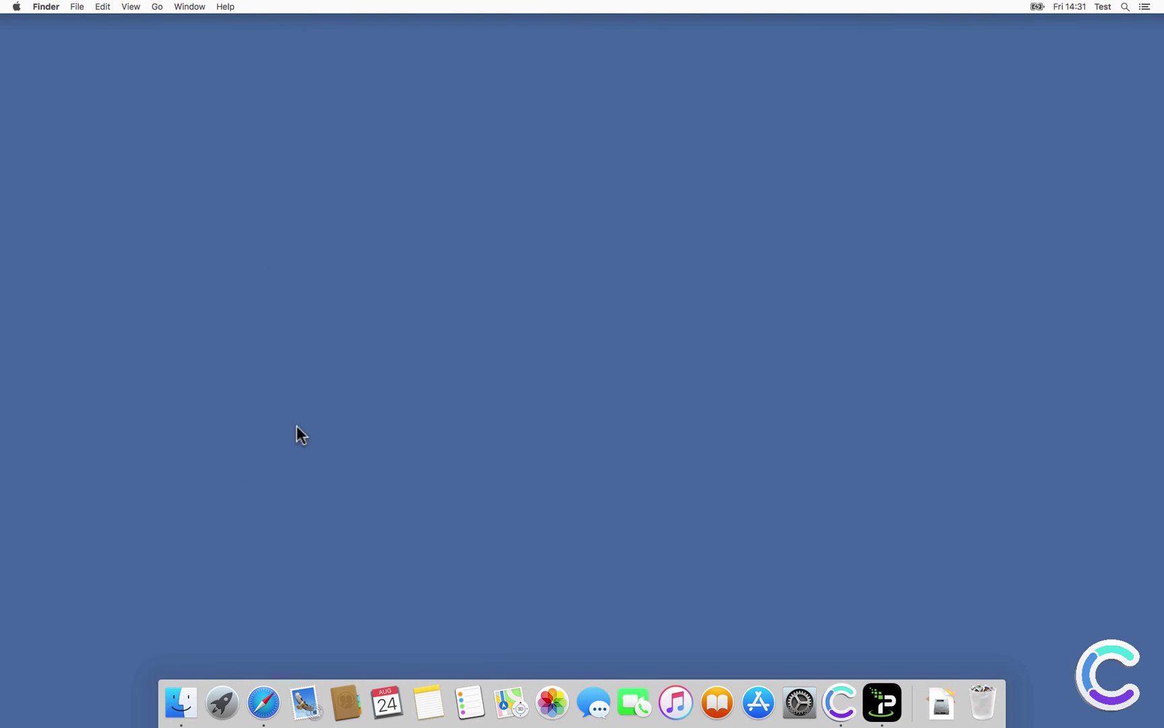
Drag Mac Mechanic from Finder's Applications folder to the Trash, confirming with the account password
click(182, 704)
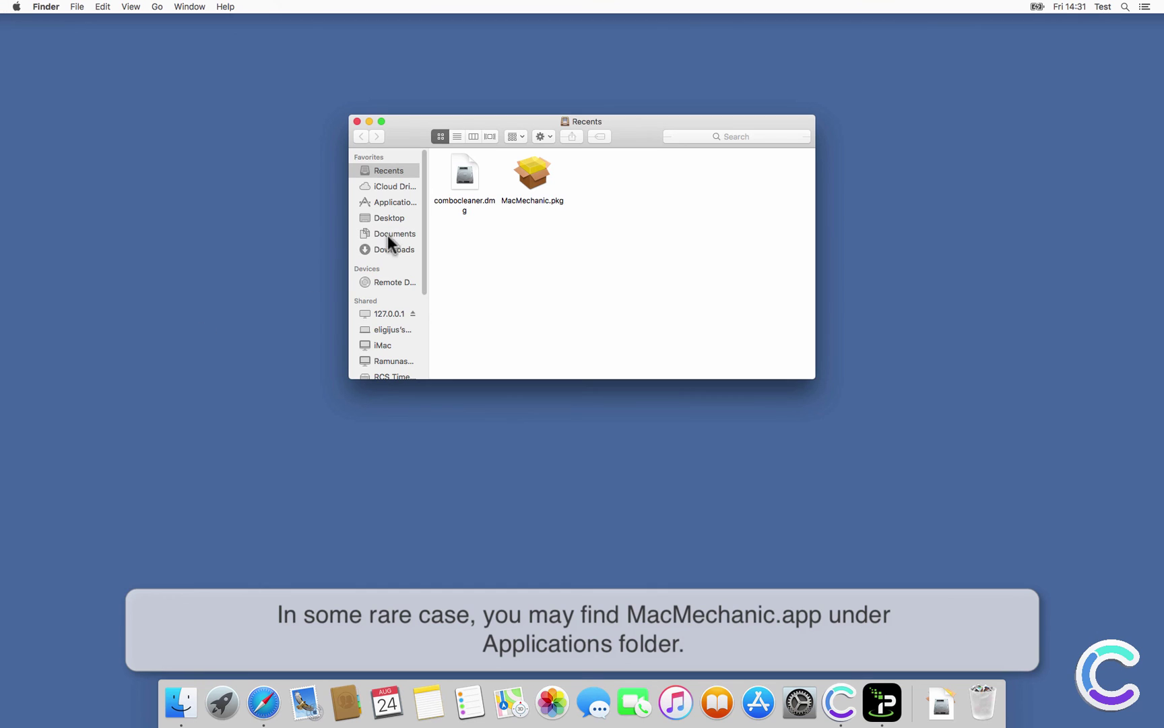
click(397, 202)
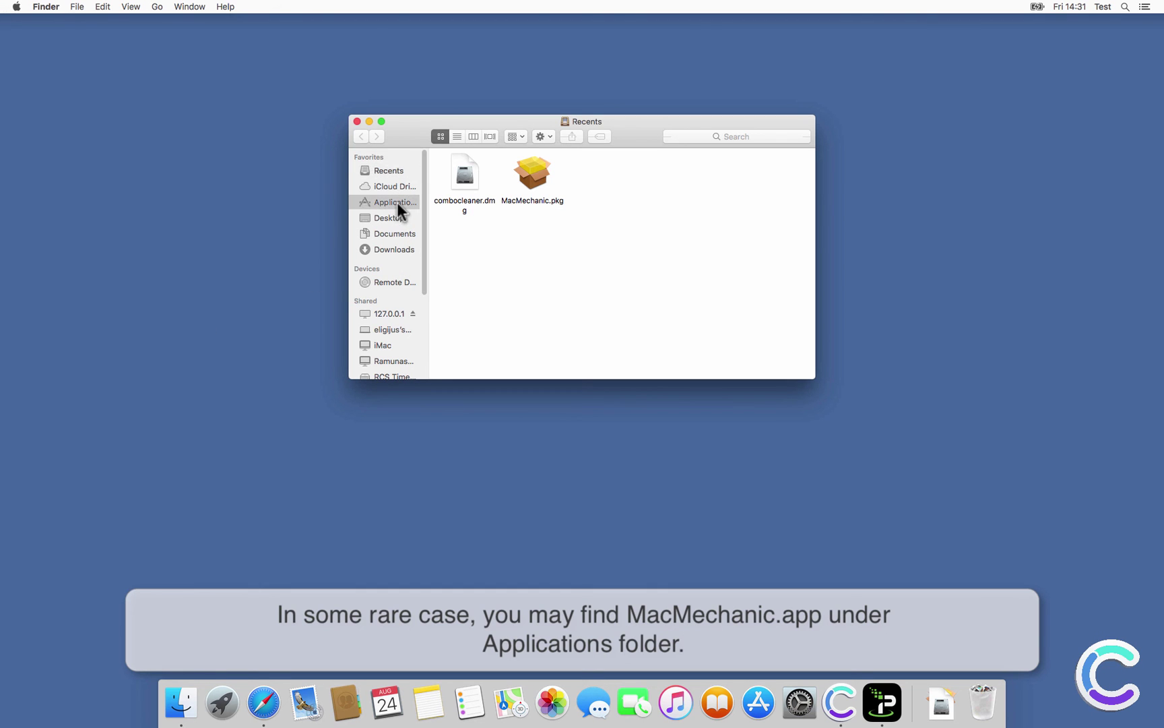
scroll(615, 272, down, 2)
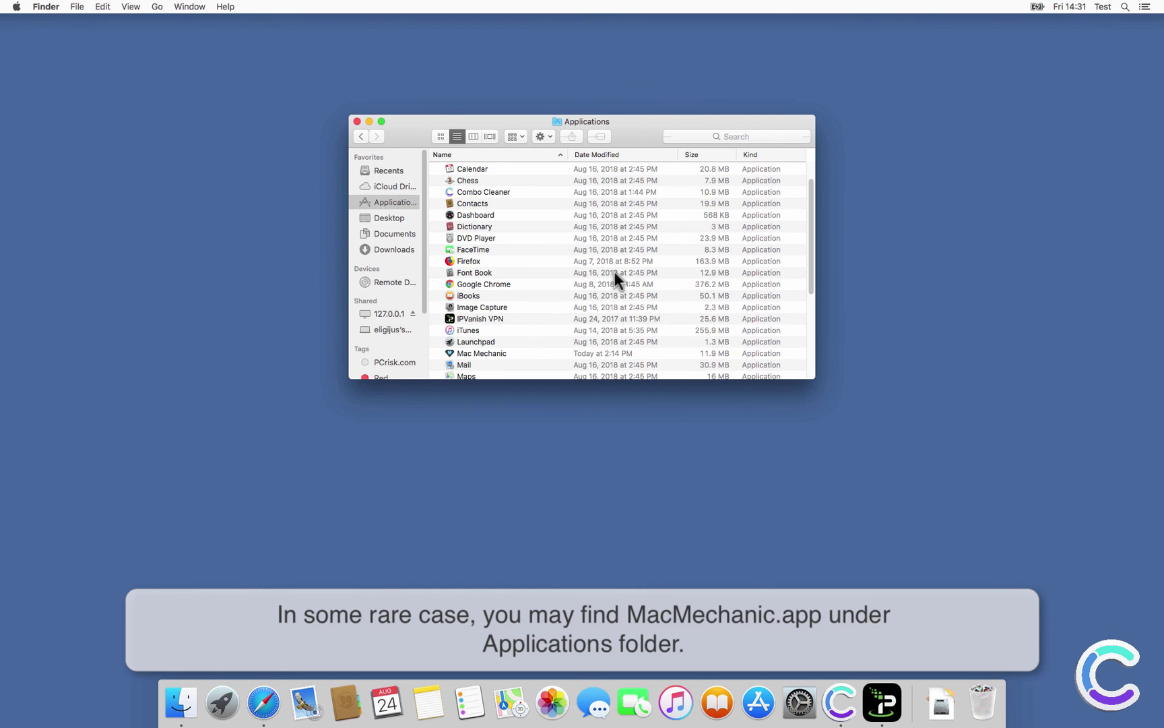
click(501, 352)
scroll(528, 301, down, 1)
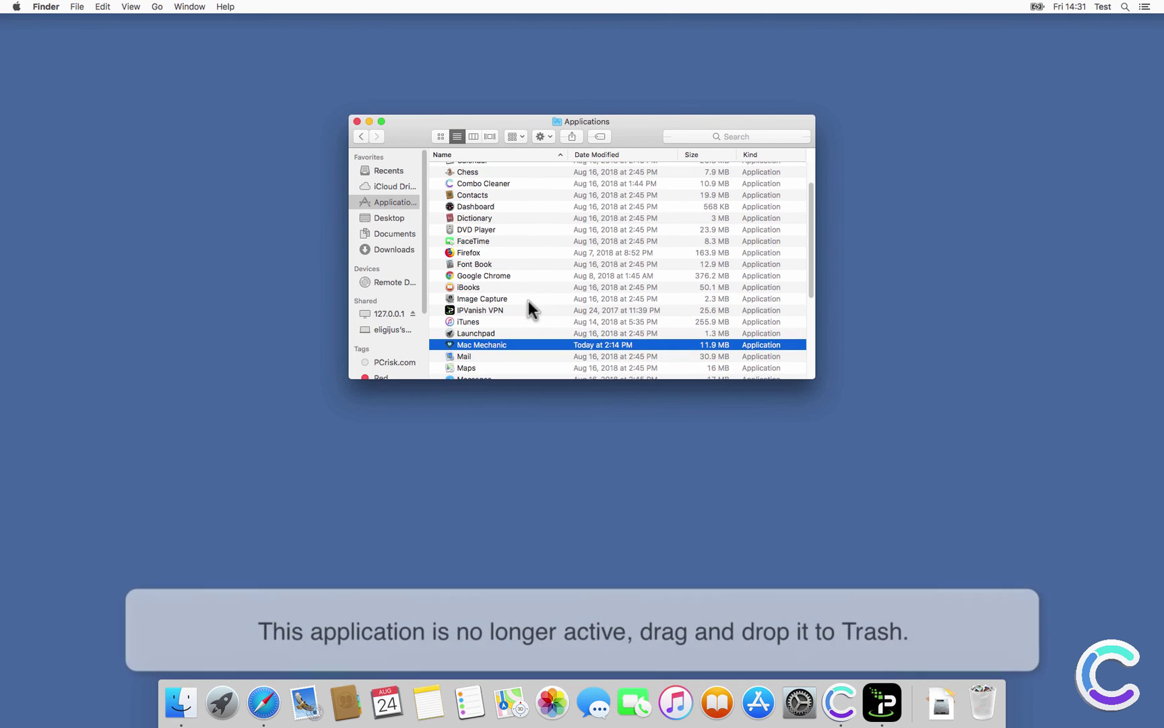
drag(494, 344, 982, 699)
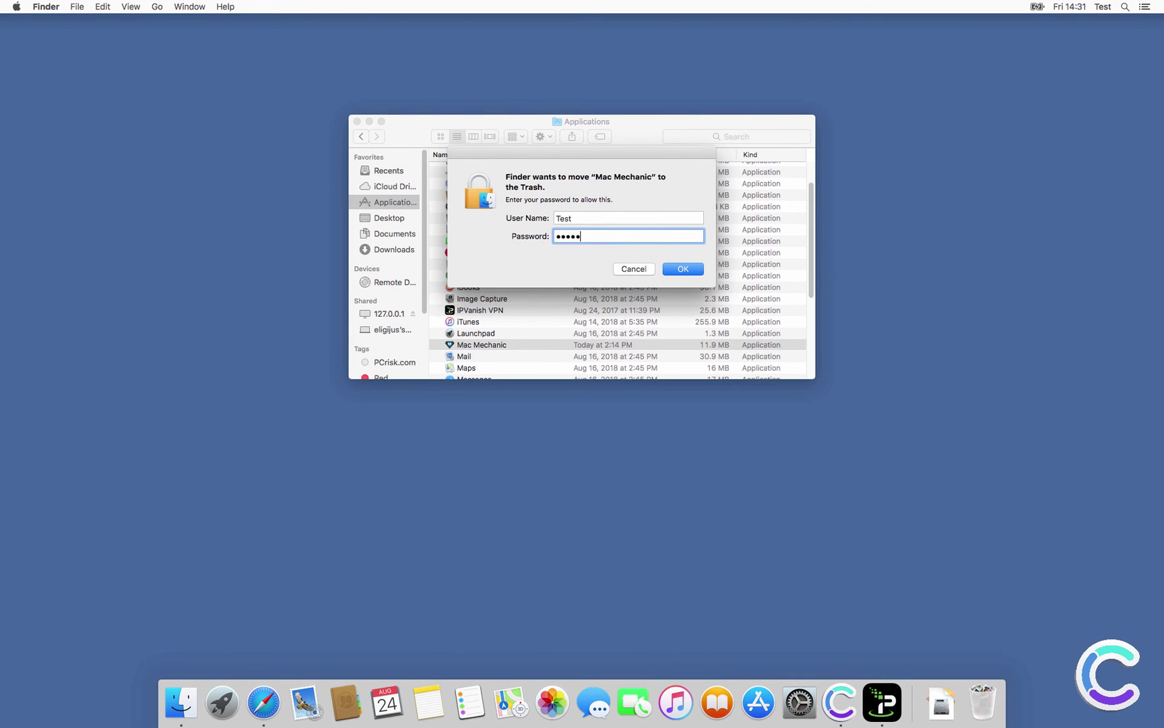
key(Return)
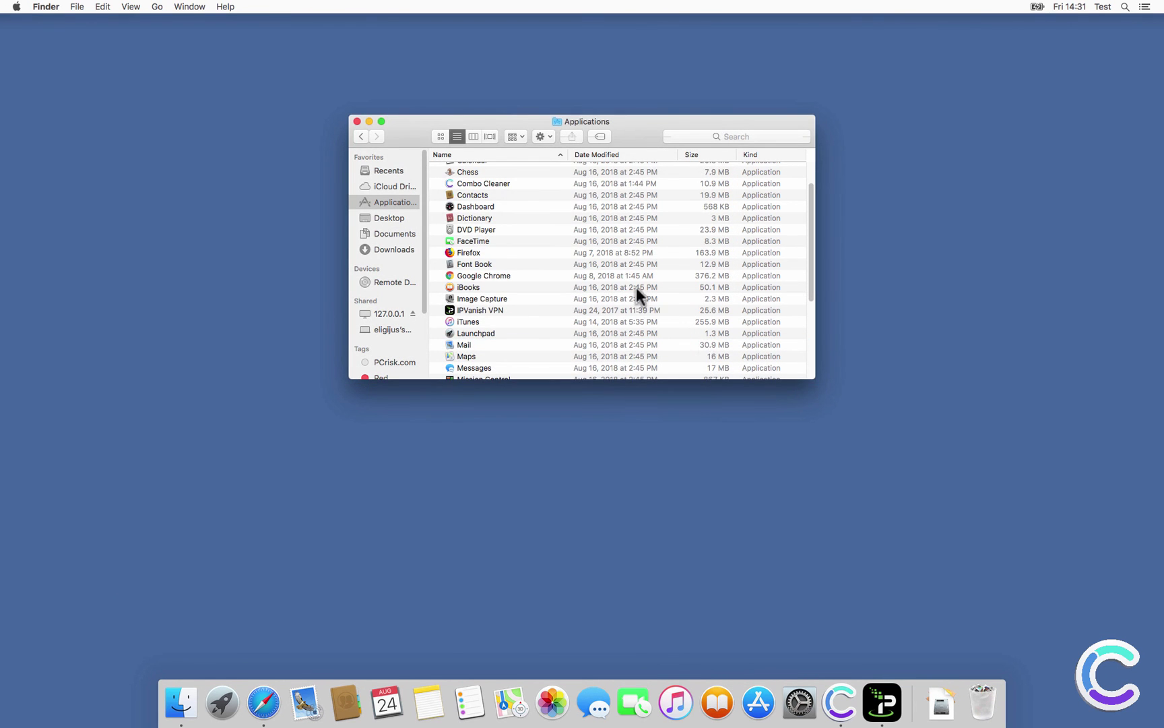